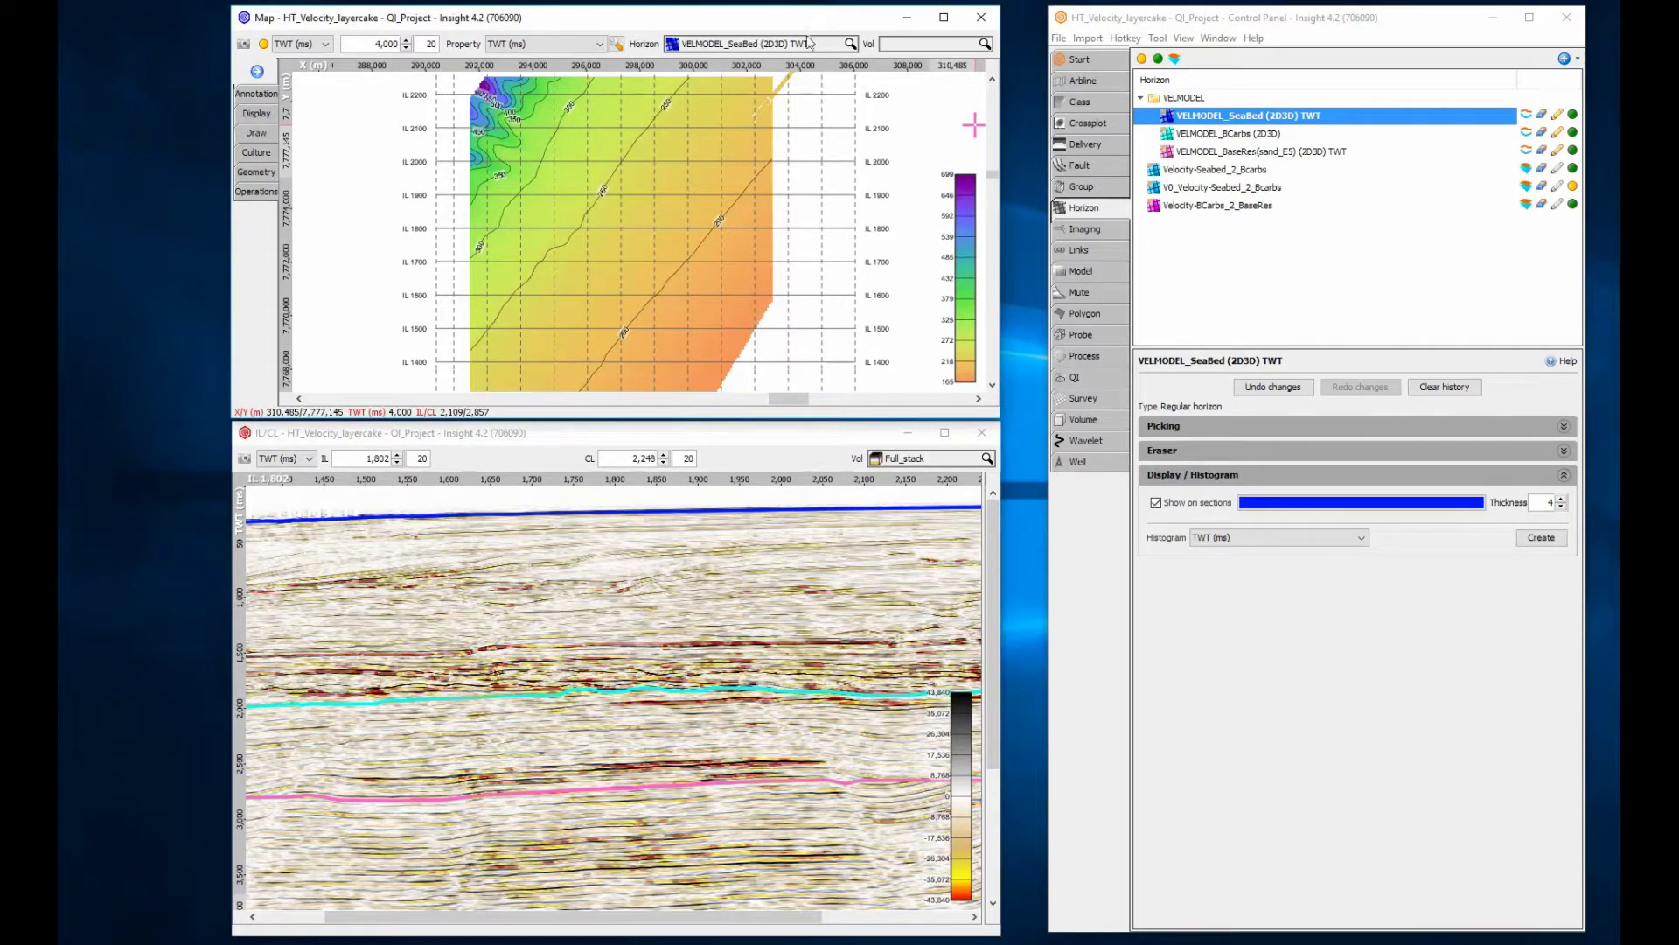
# - Show the BCarbs and then the BaseRes time horizons on the map
pyautogui.click(808, 38)
pyautogui.click(806, 113)
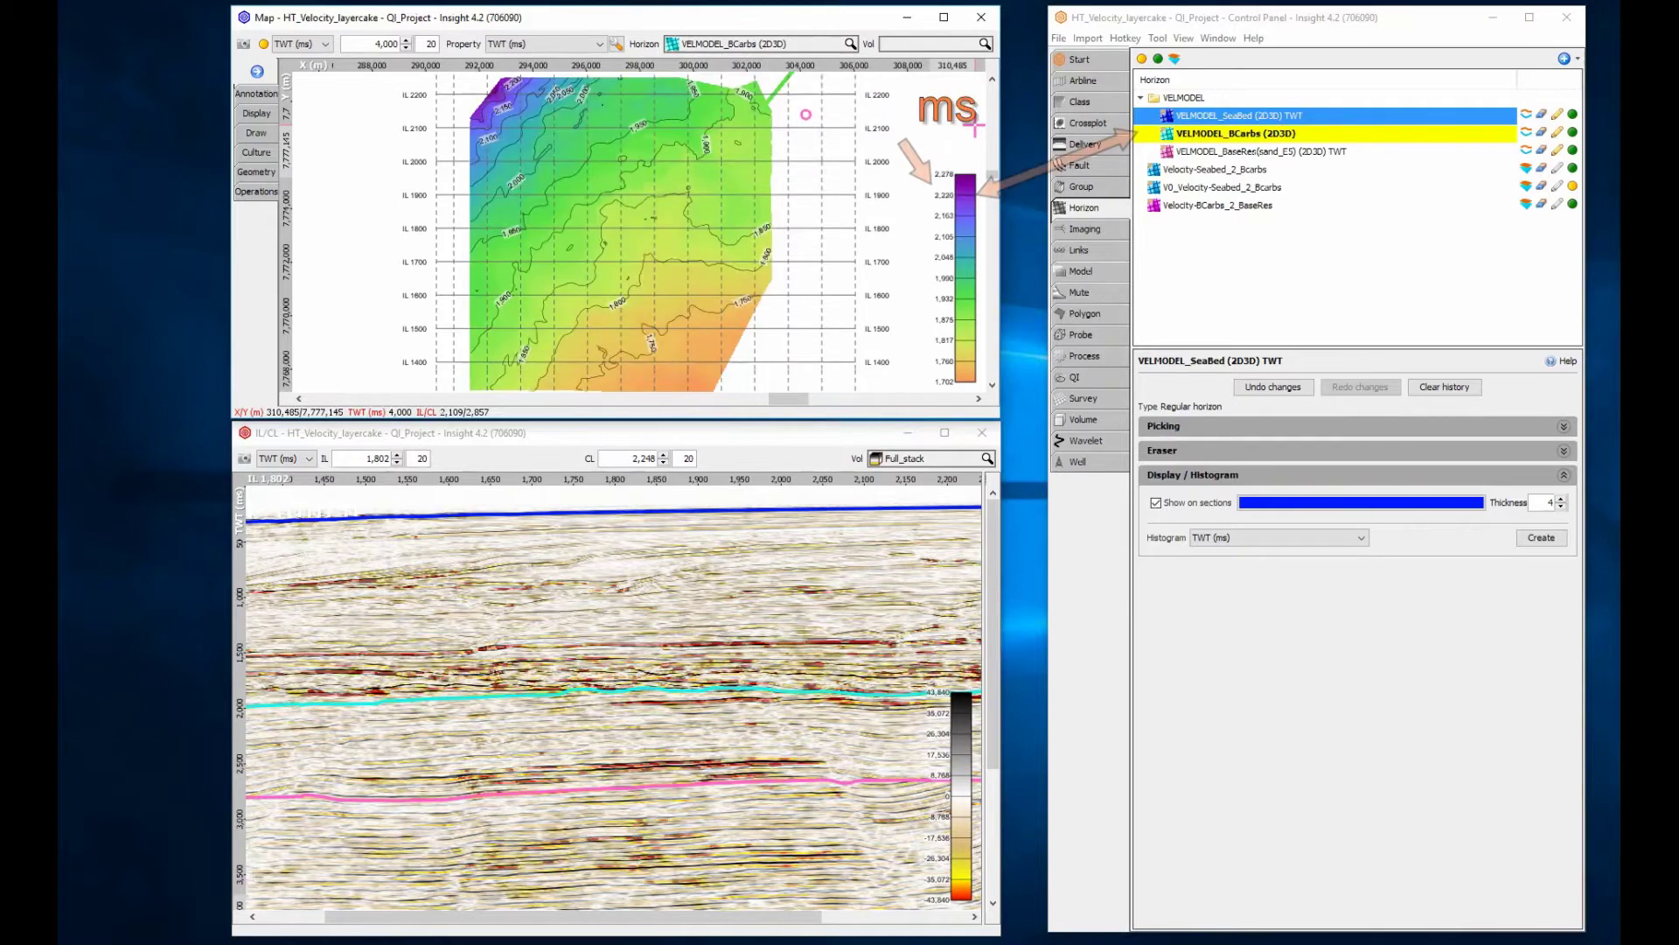
pyautogui.click(814, 43)
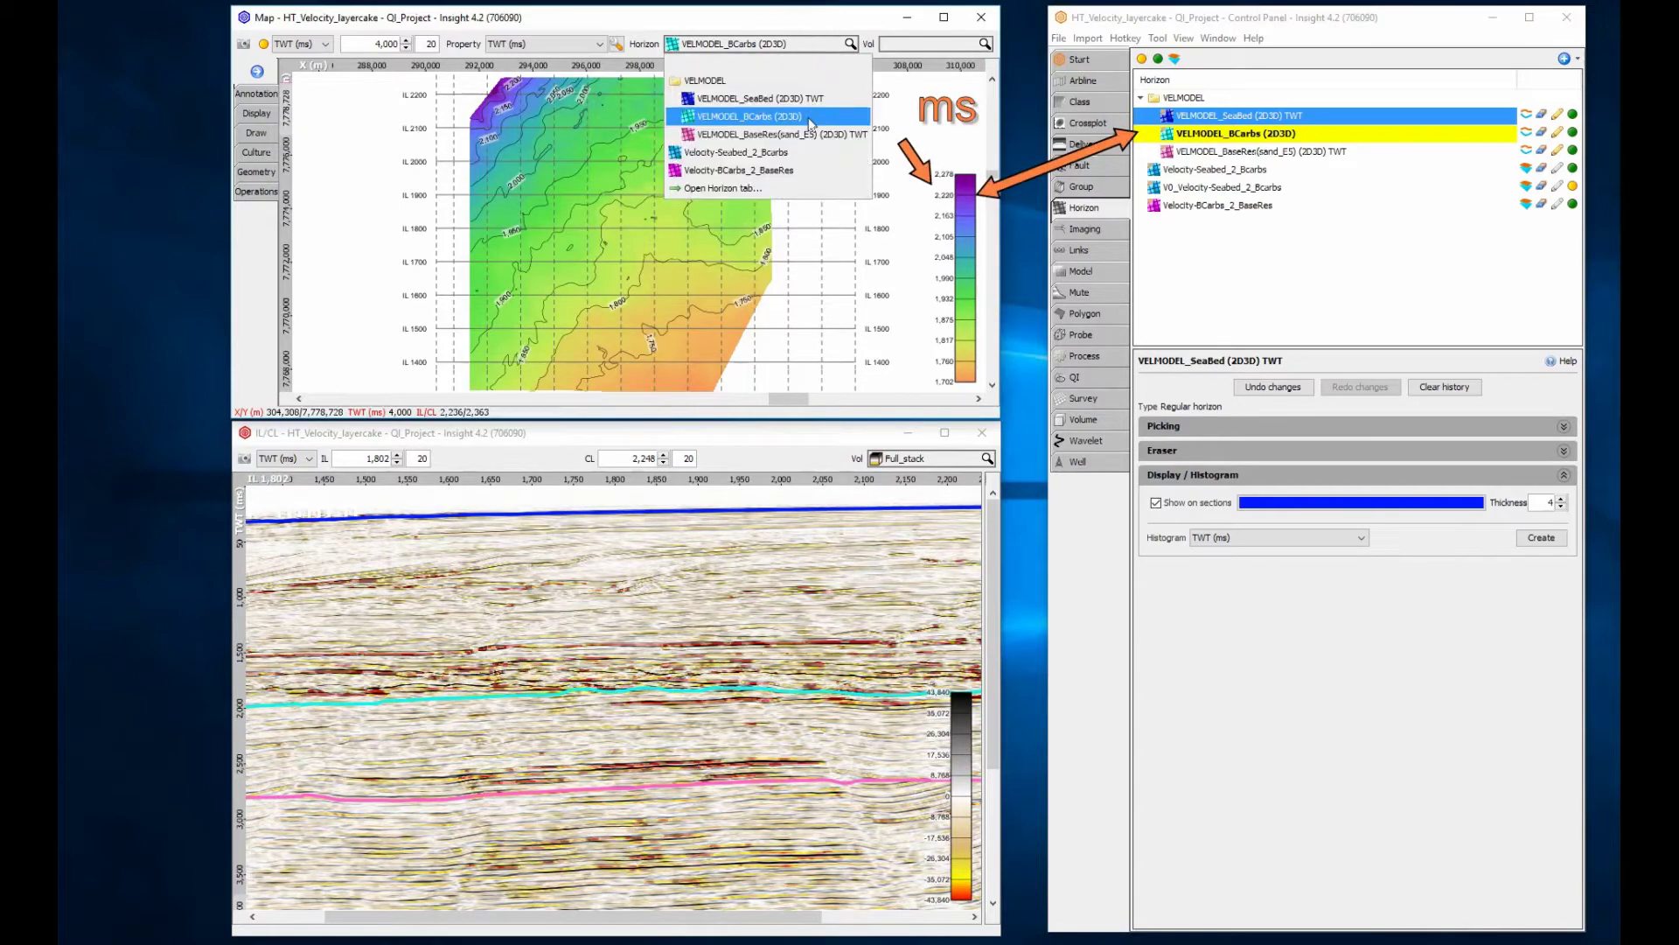
pyautogui.click(787, 135)
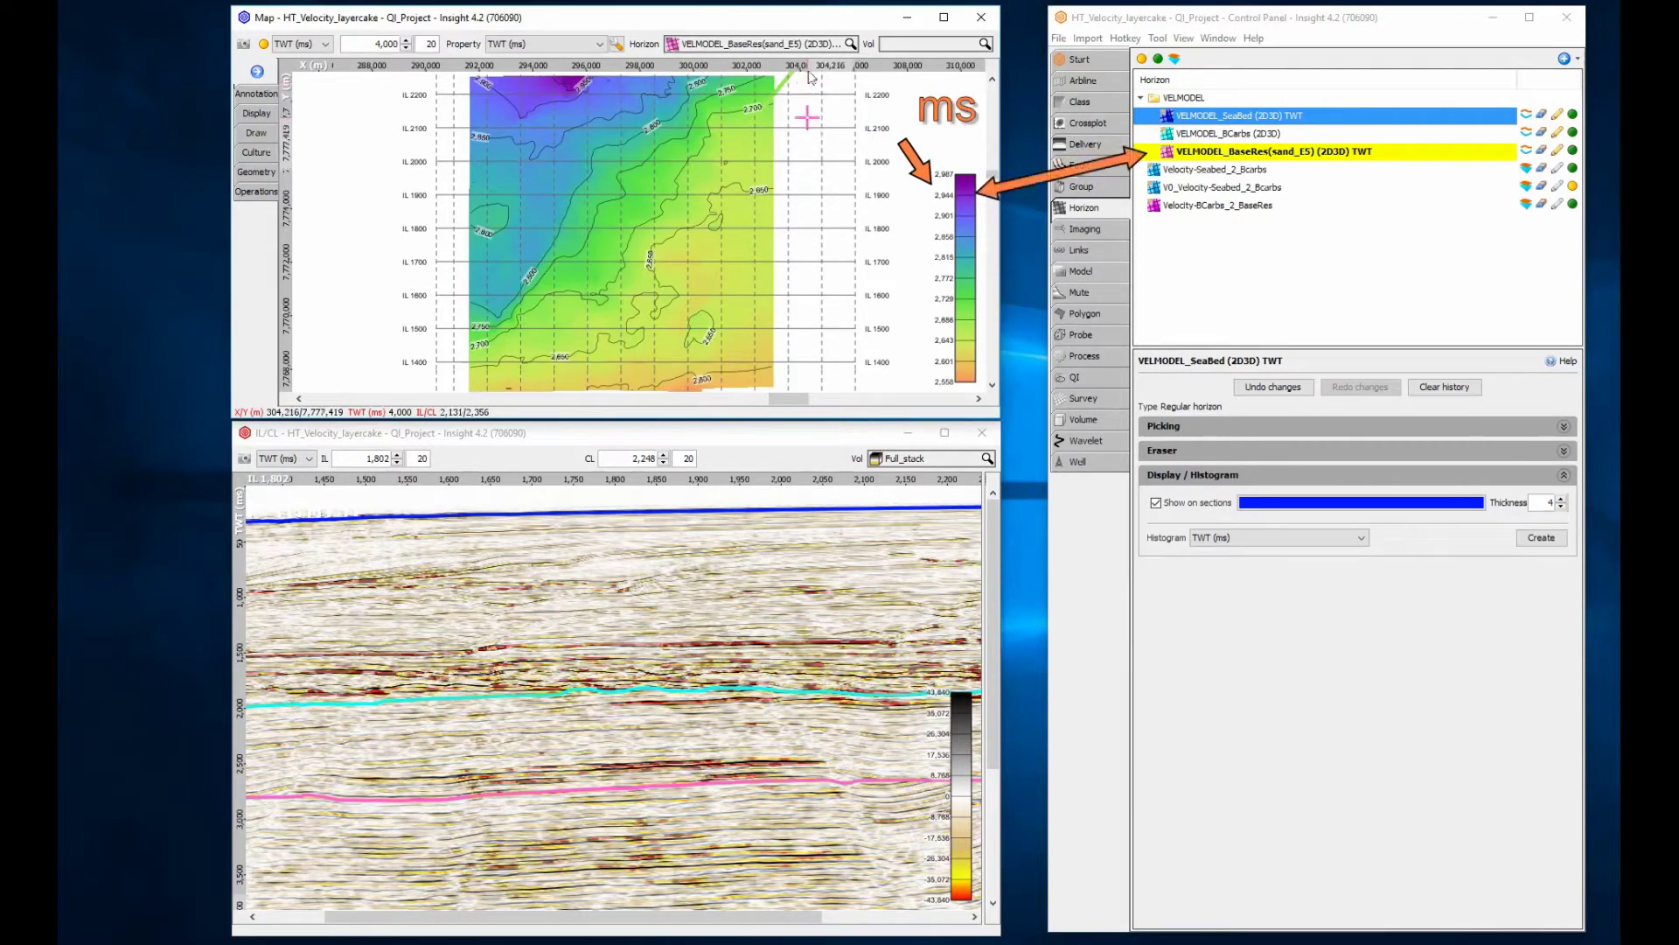
# - Show the Velocity-Seabed_2_Bcarbs and then Velocity-BCarbs_2_BaseRes velocity maps, leaving the Process page up
pyautogui.click(810, 42)
pyautogui.click(805, 152)
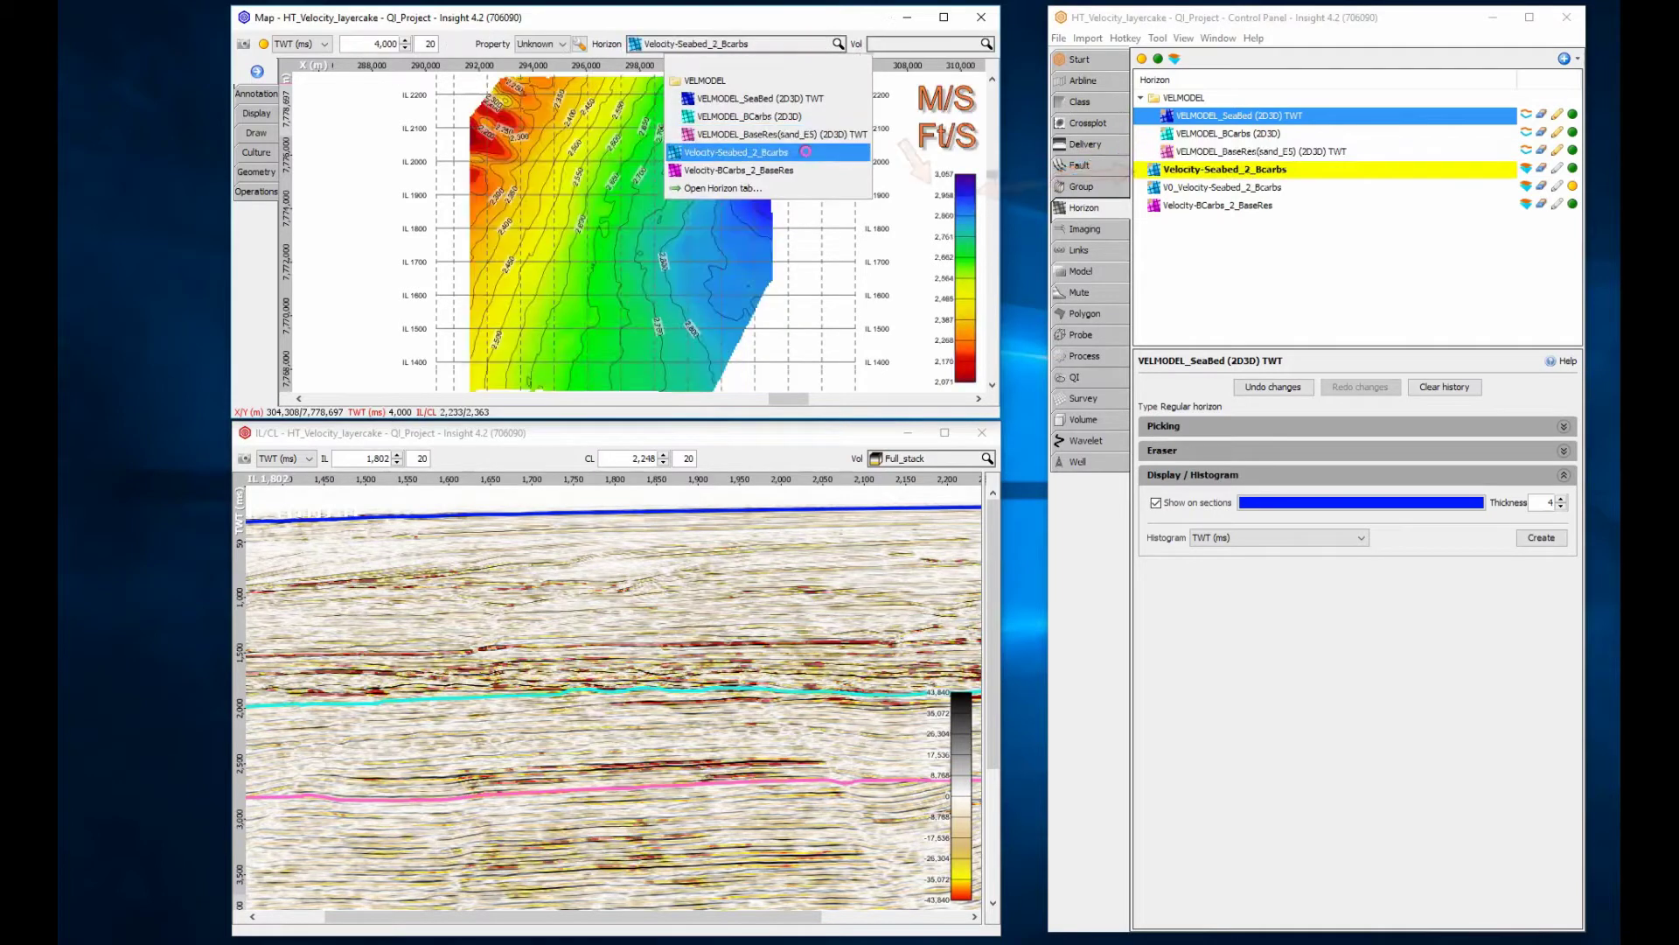
pyautogui.click(810, 46)
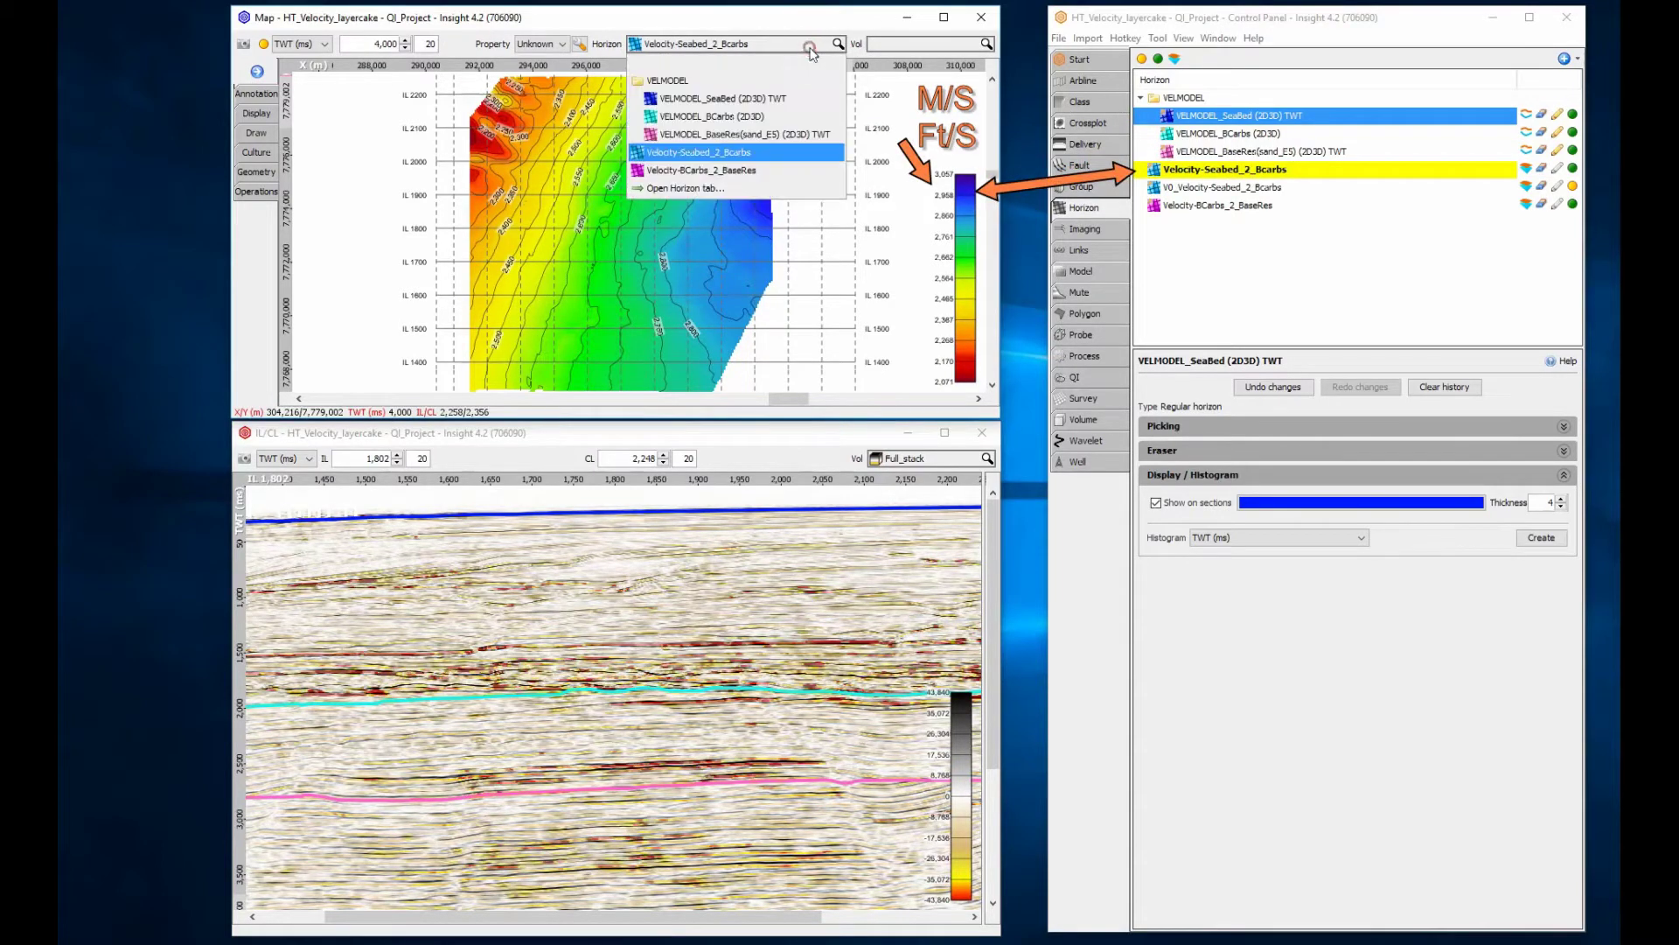
pyautogui.click(806, 170)
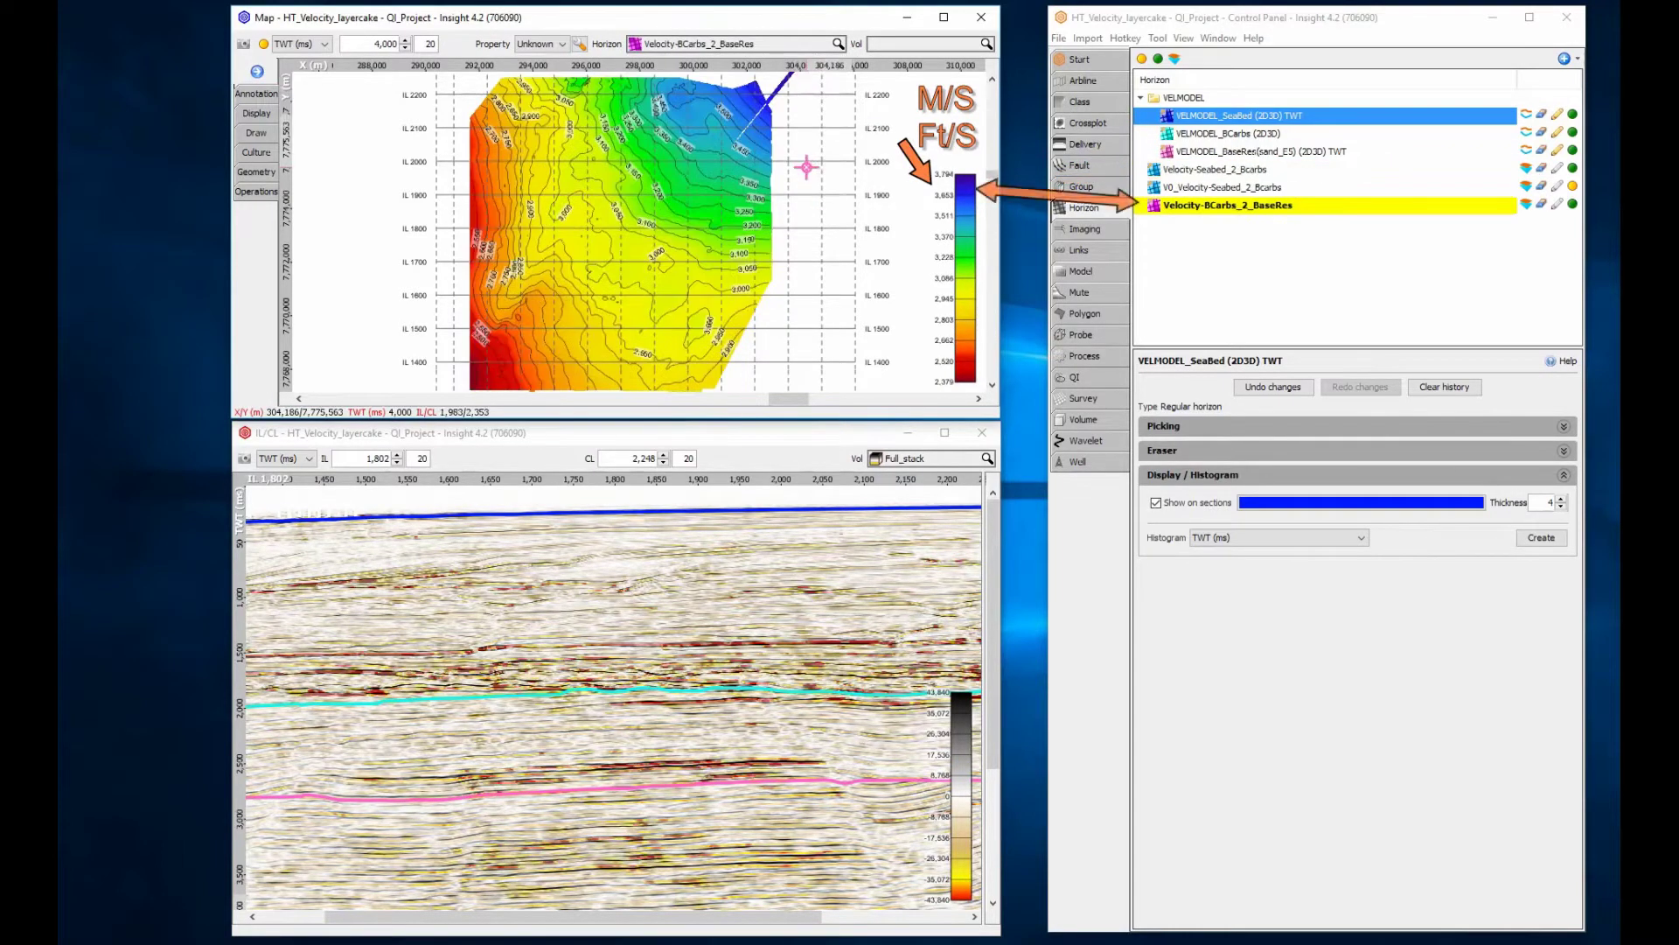
pyautogui.click(1099, 355)
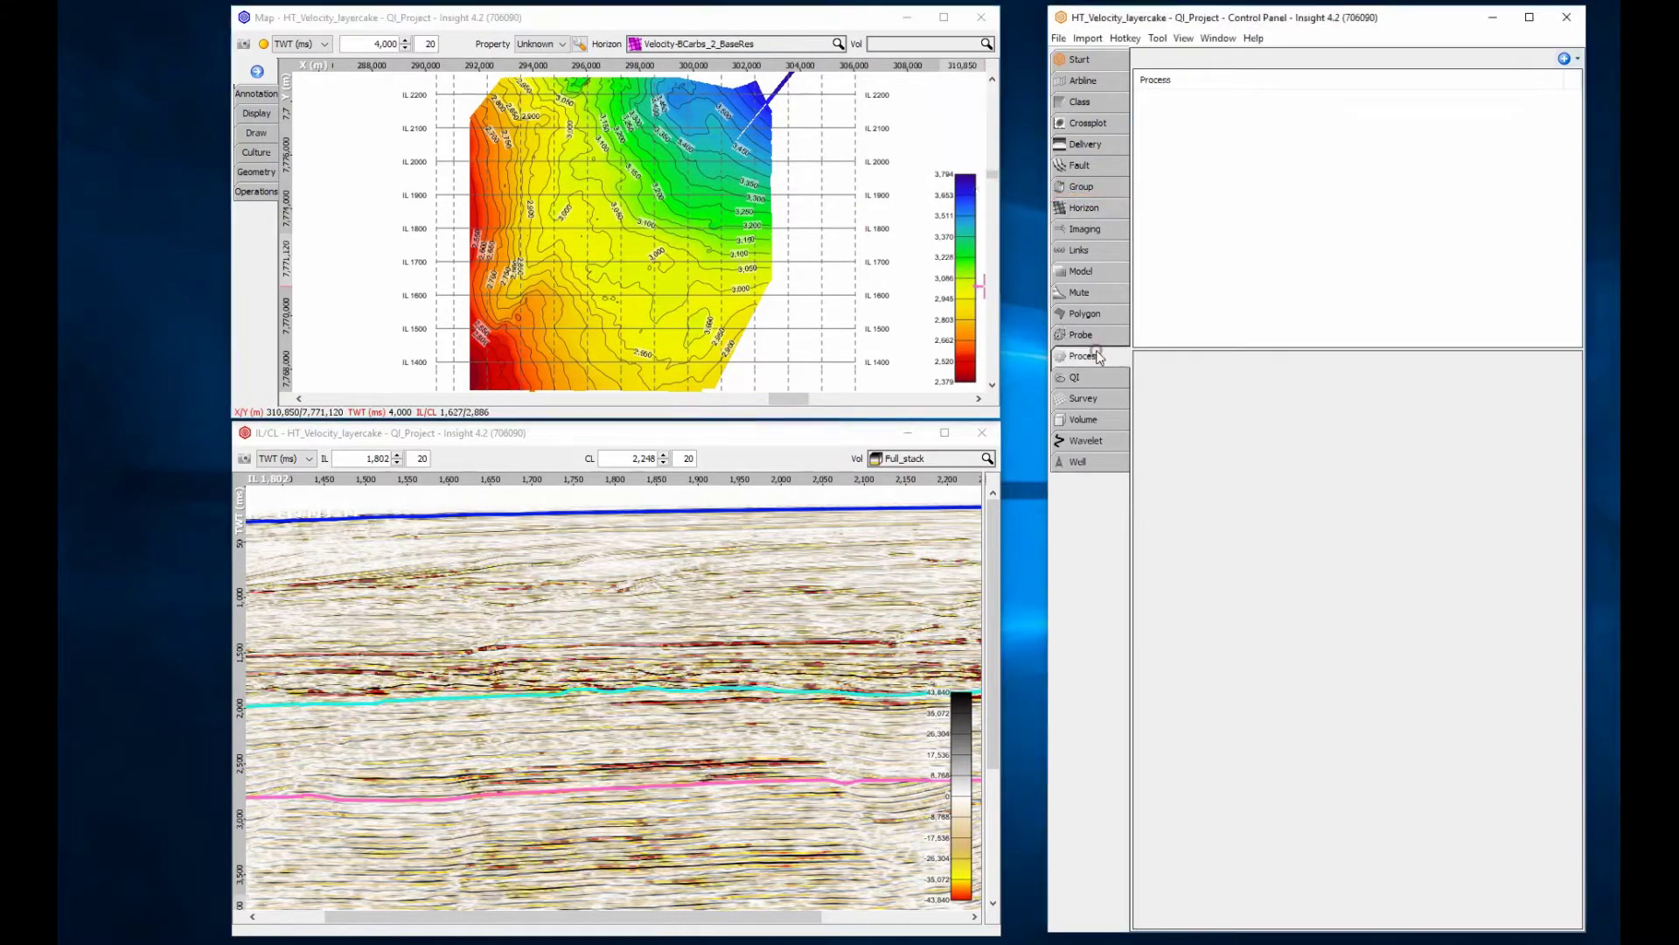
# - Create a new Volume Maths process named 'Velocity - Multi Layer'
pyautogui.click(1563, 58)
pyautogui.click(1526, 76)
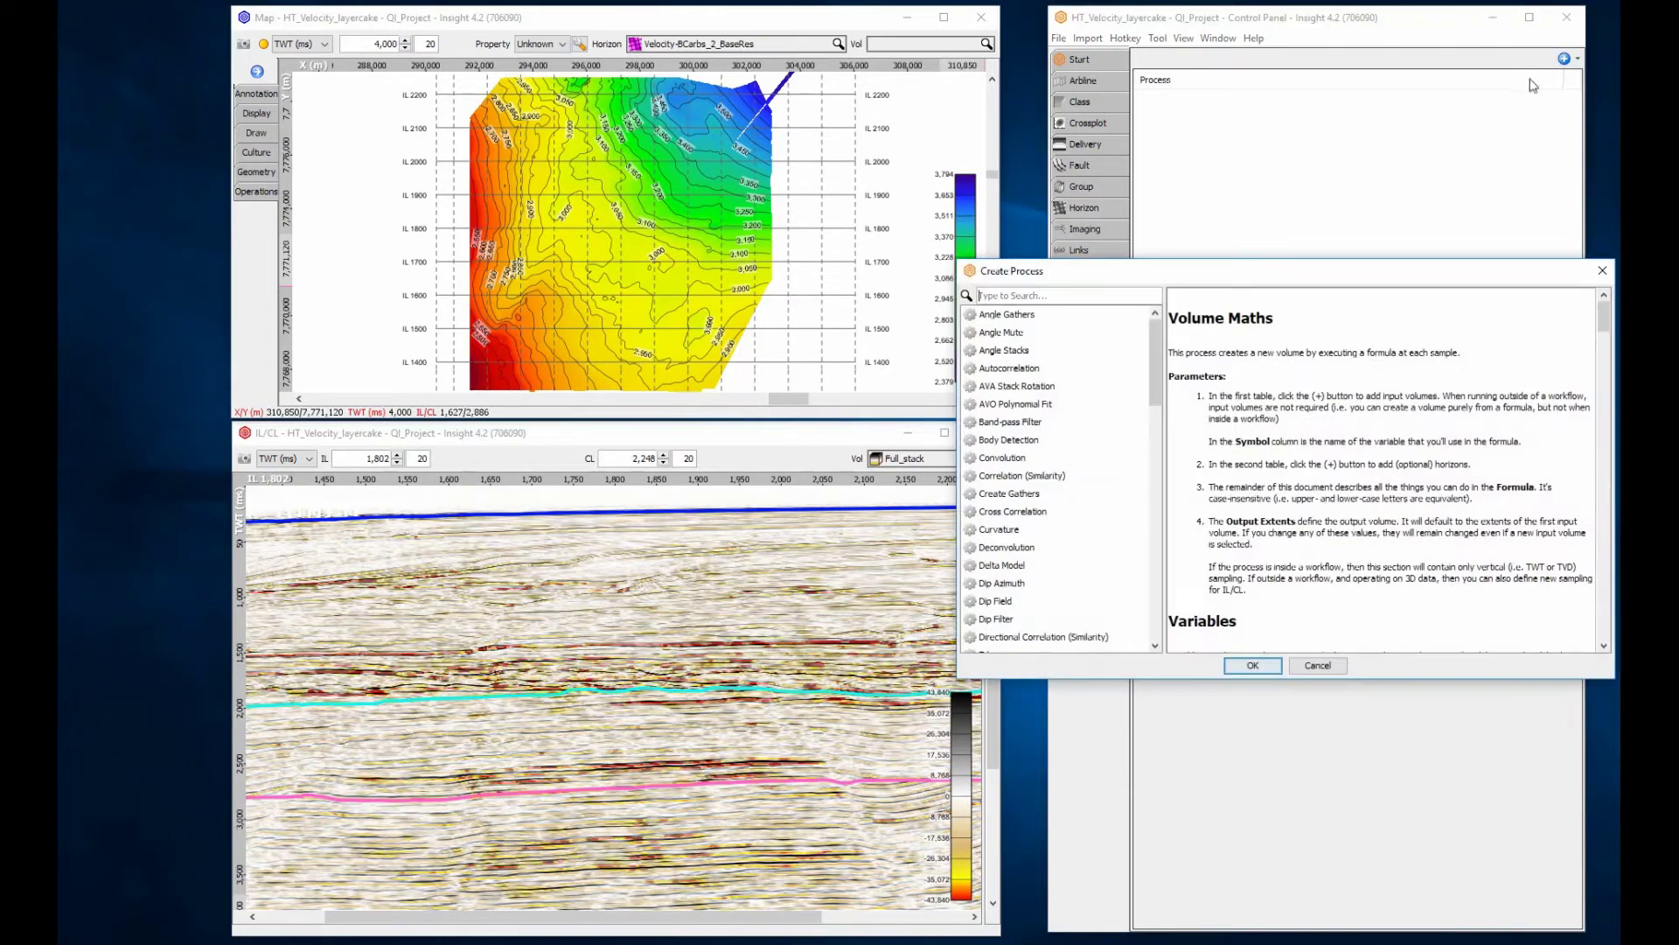
pyautogui.click(1079, 295)
pyautogui.write('maths')
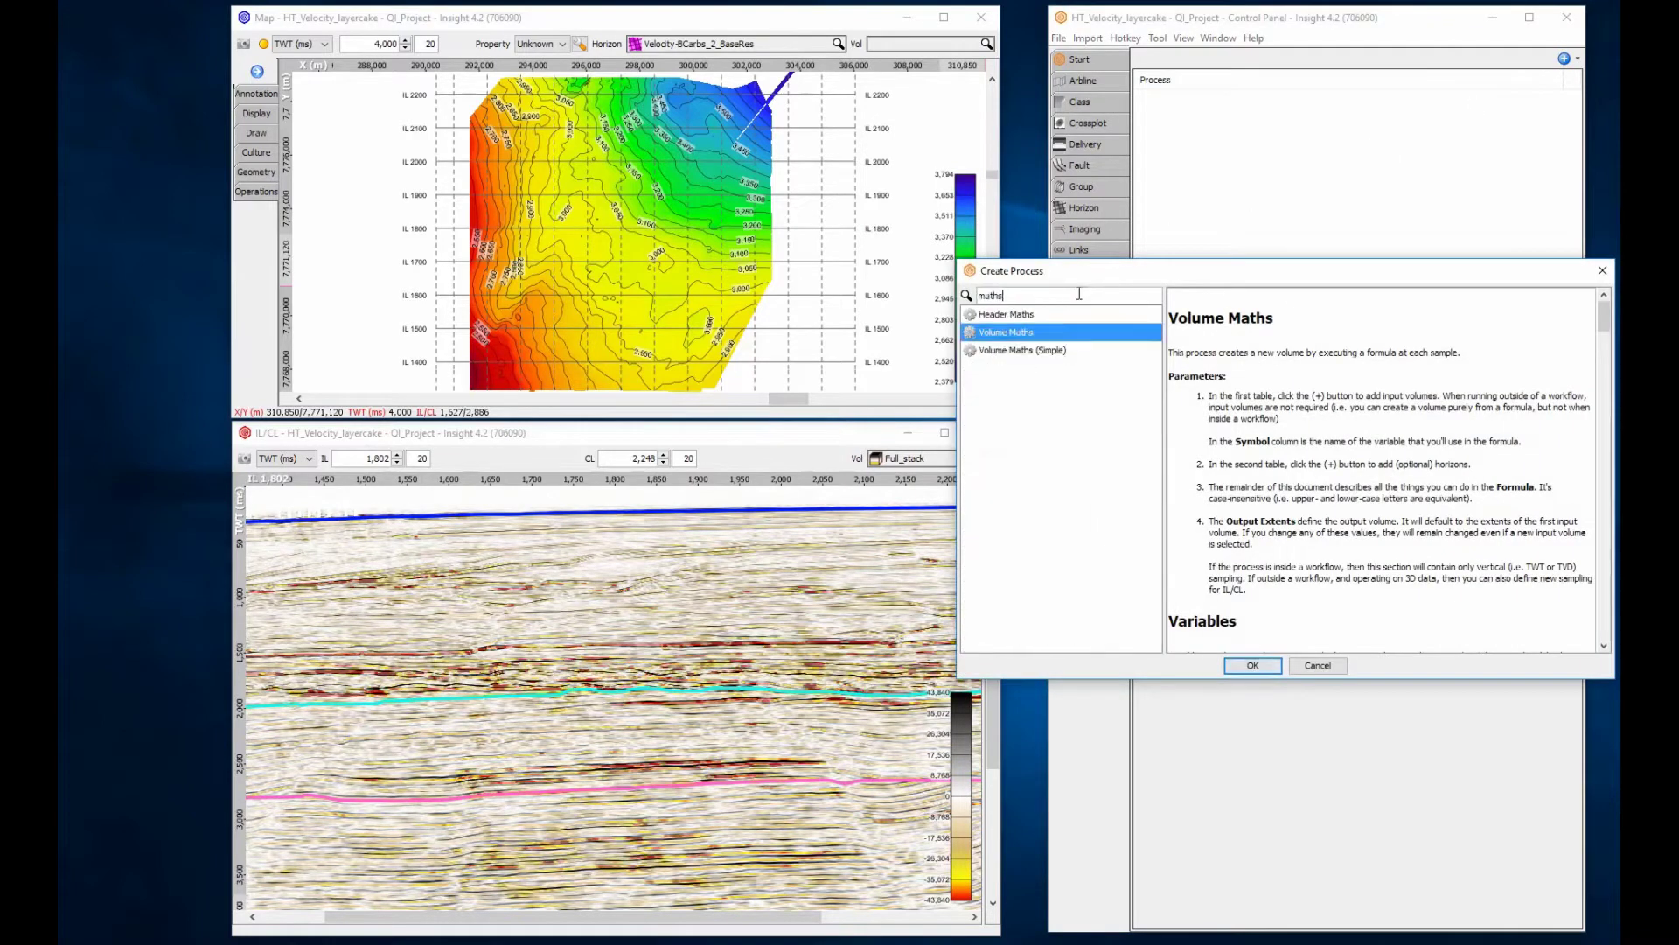
pyautogui.click(1277, 668)
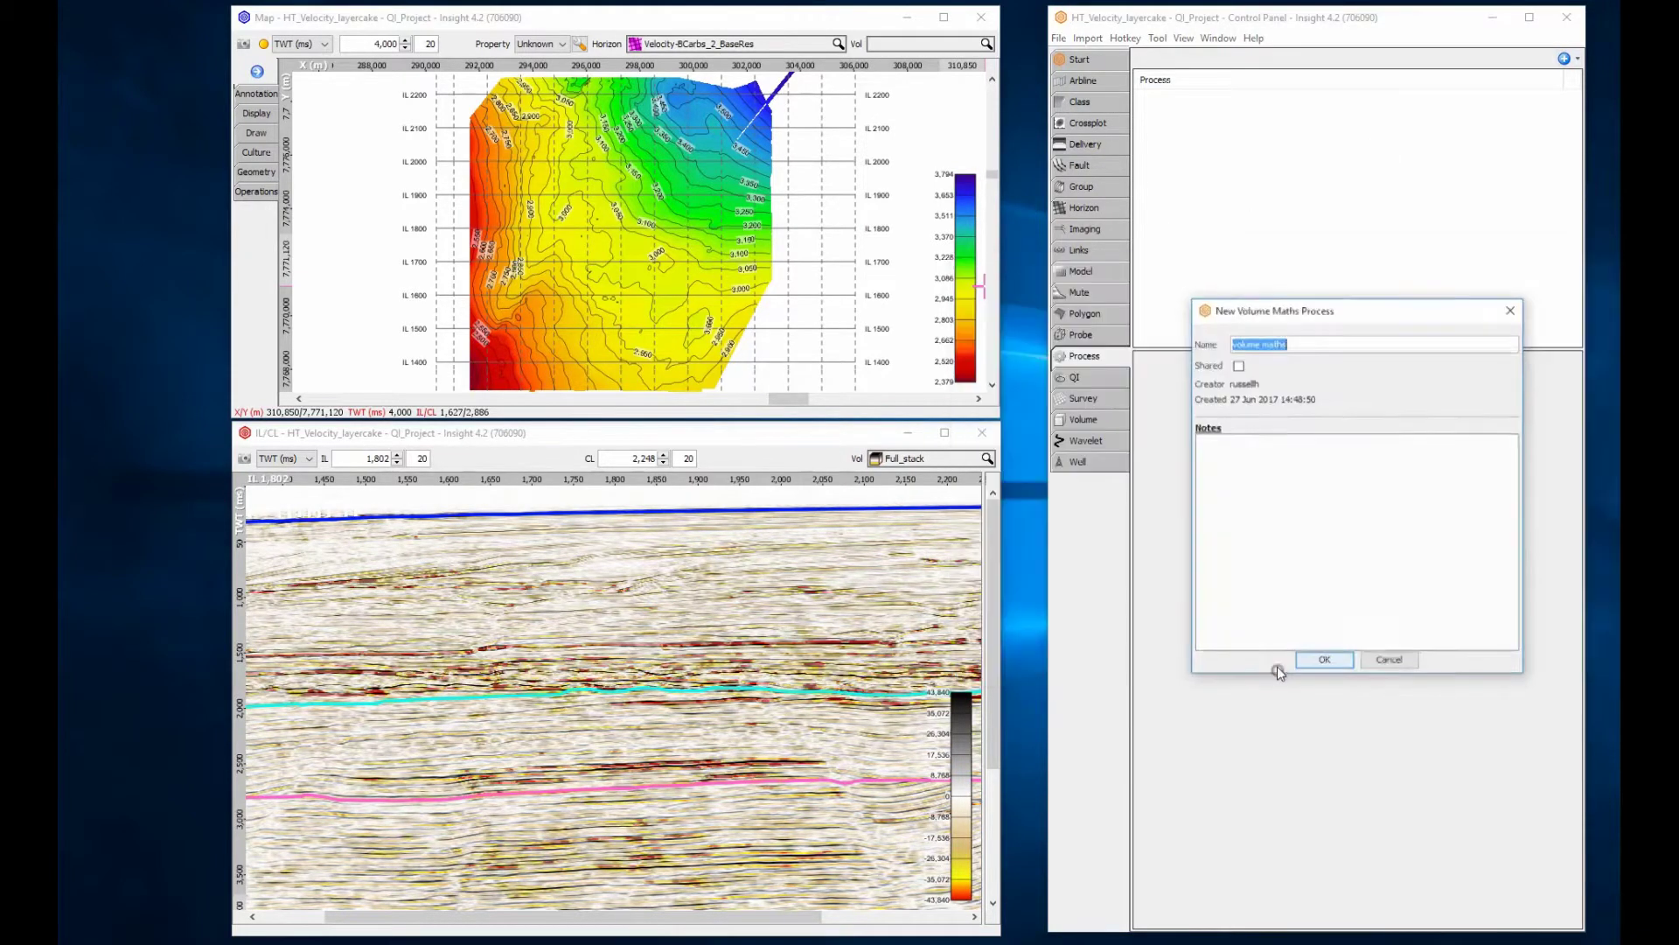
pyautogui.write('Velocity - Multi Layer')
pyautogui.click(1300, 663)
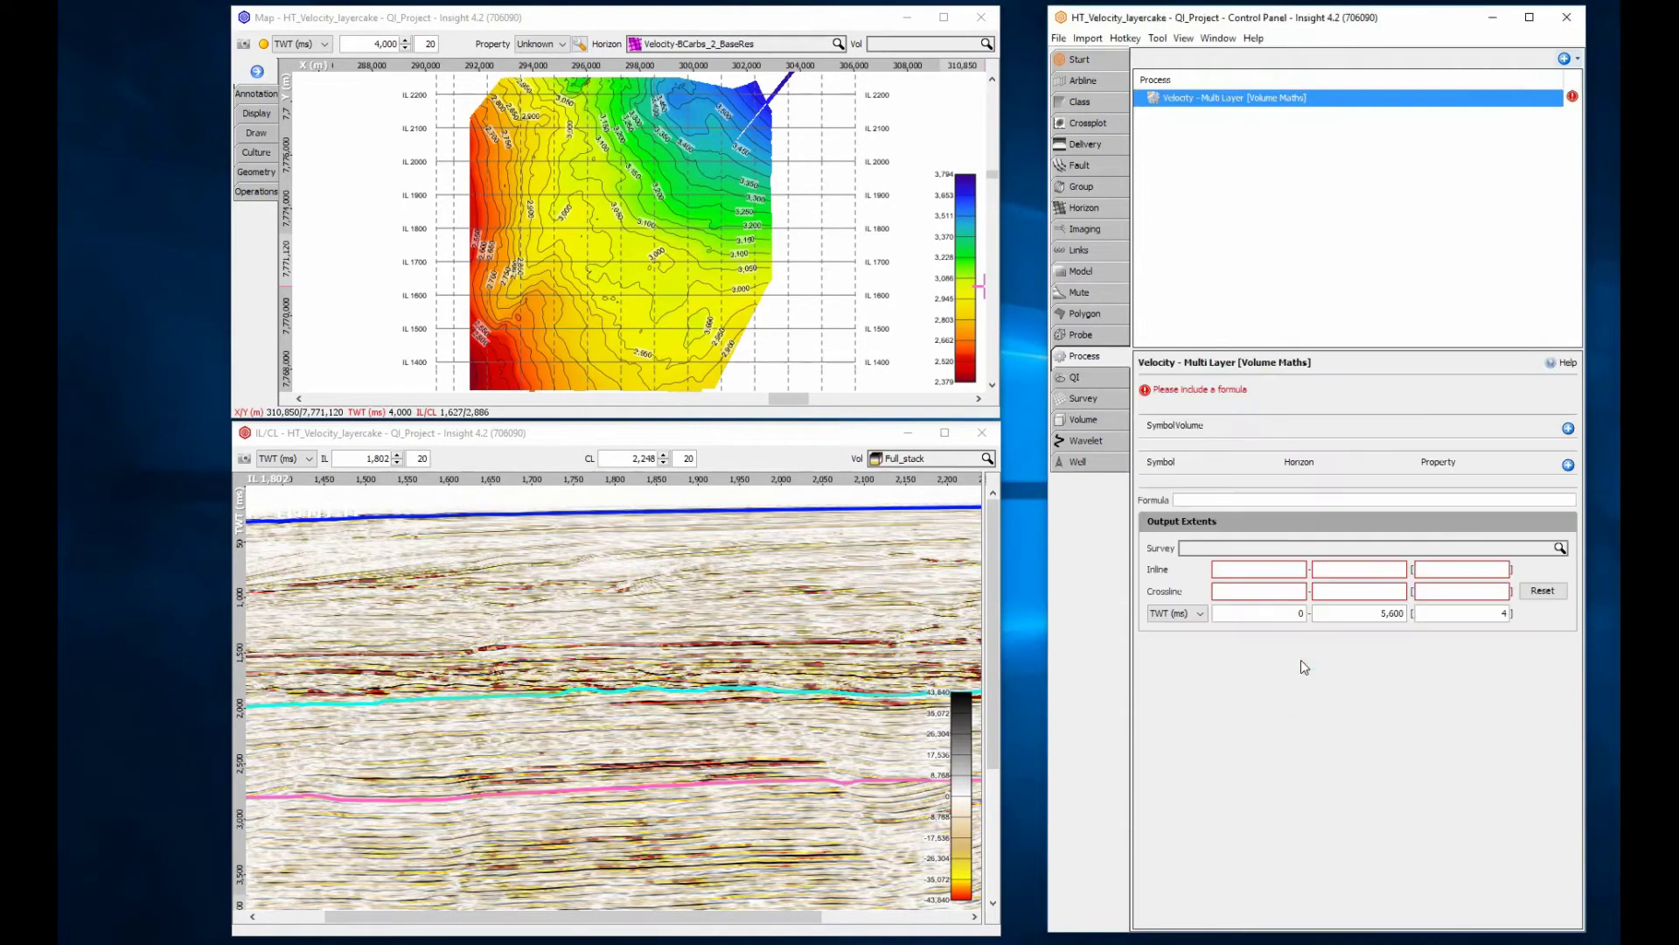
# - Add Full_stack as input volume v1 and enter the formula if ( twt_ms < h1 , 1500 , vel2 )
pyautogui.click(1568, 428)
pyautogui.click(1533, 447)
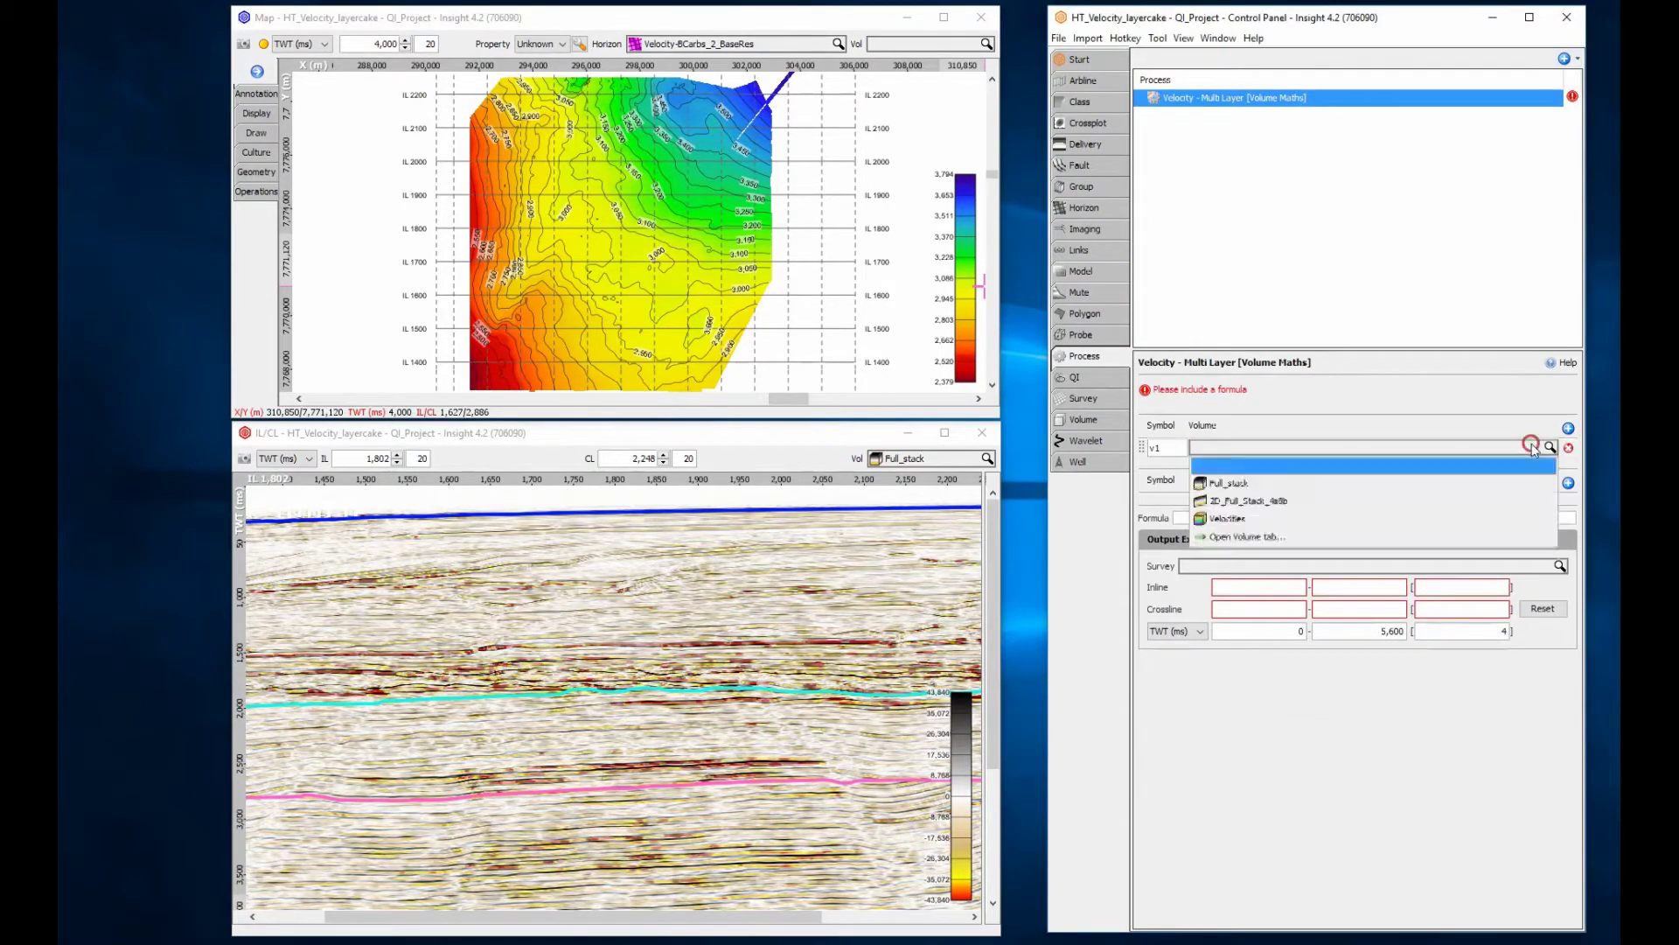
pyautogui.click(1384, 481)
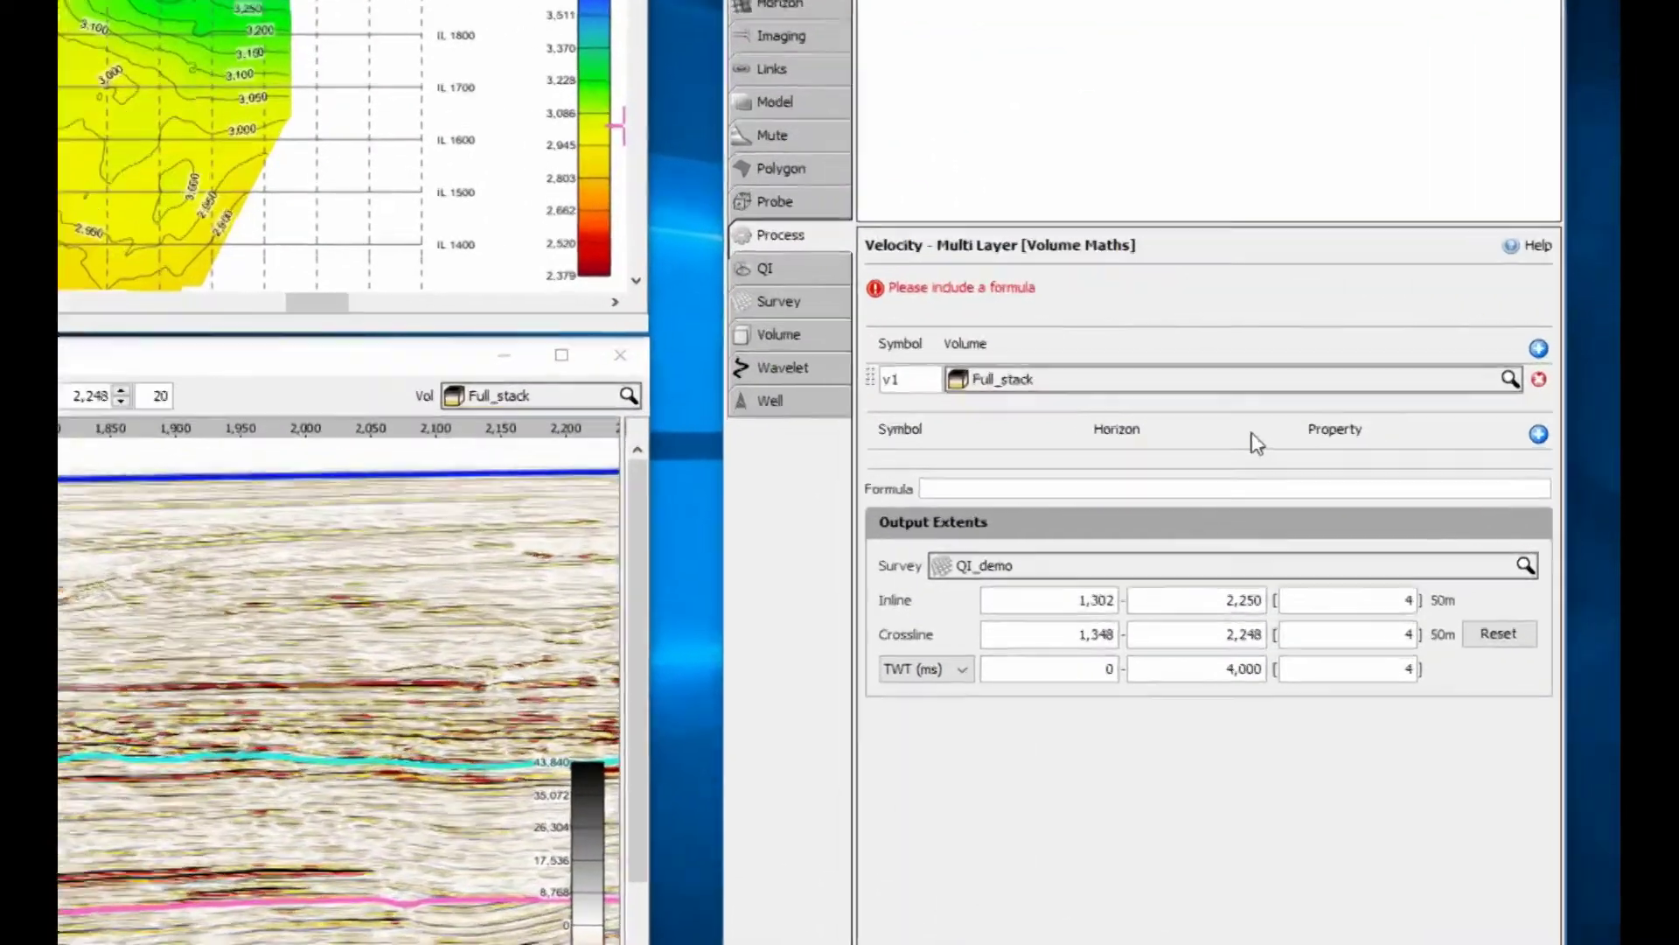
pyautogui.click(1413, 517)
pyautogui.write('if ( twt_ms < h1 , 1500 , vel2 )')
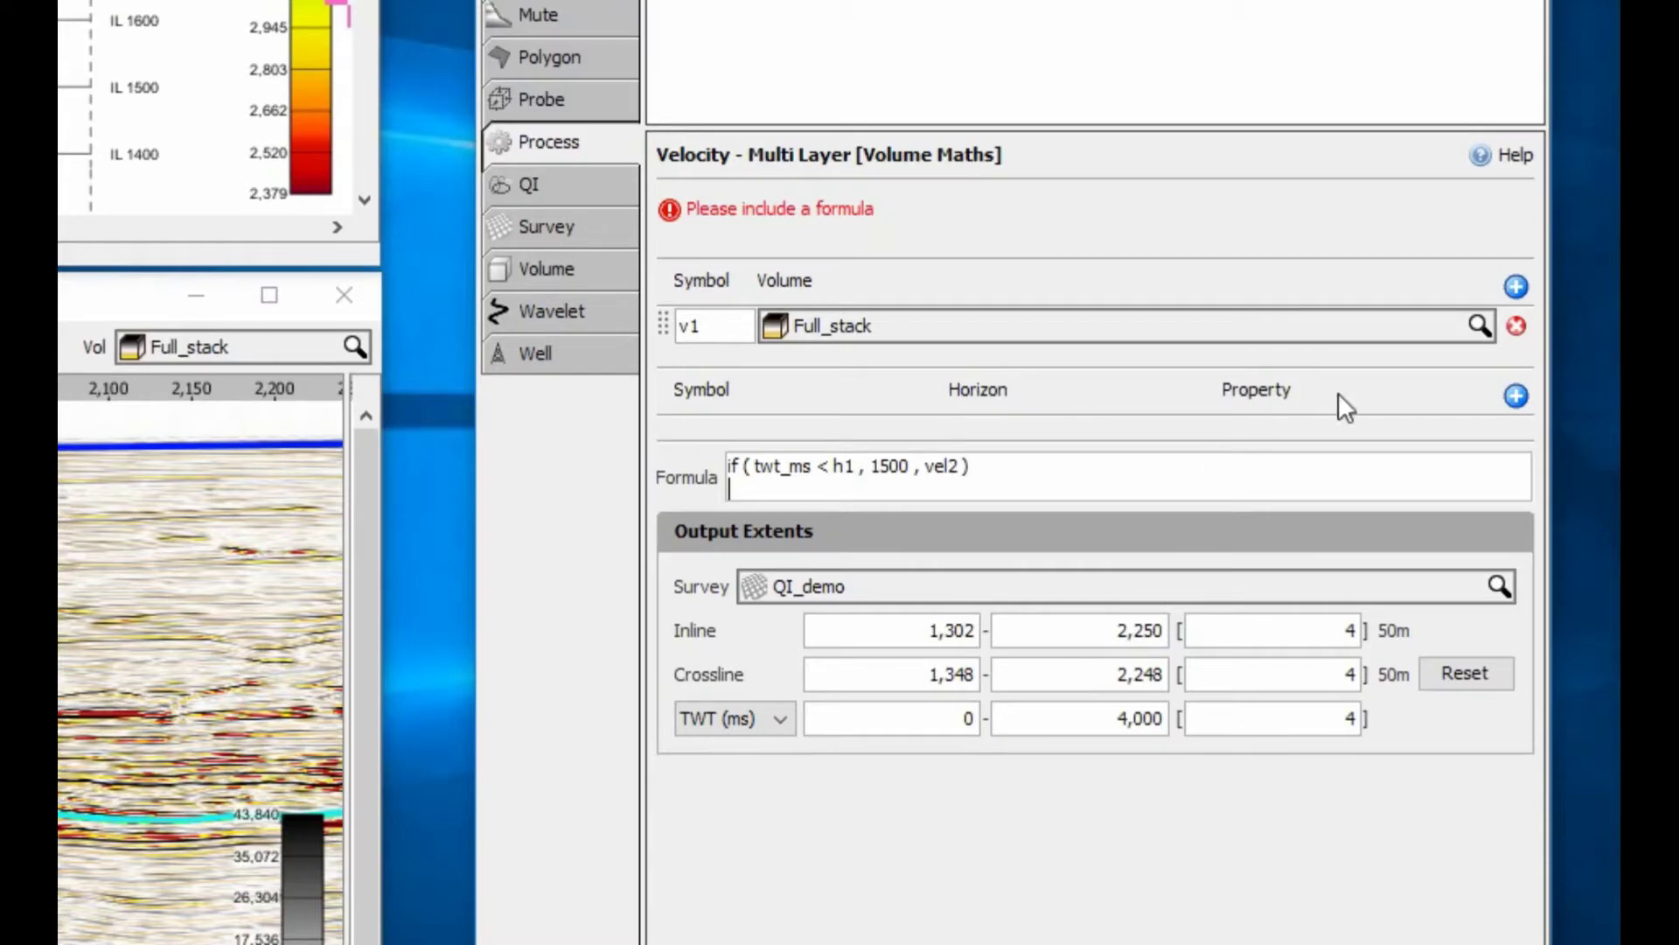
# - Add horizon inputs h1 = VELMODEL_SeaBed TWT and vel2 = Velocity-Seabed_2_Bcarbs
pyautogui.click(1515, 393)
pyautogui.click(1516, 393)
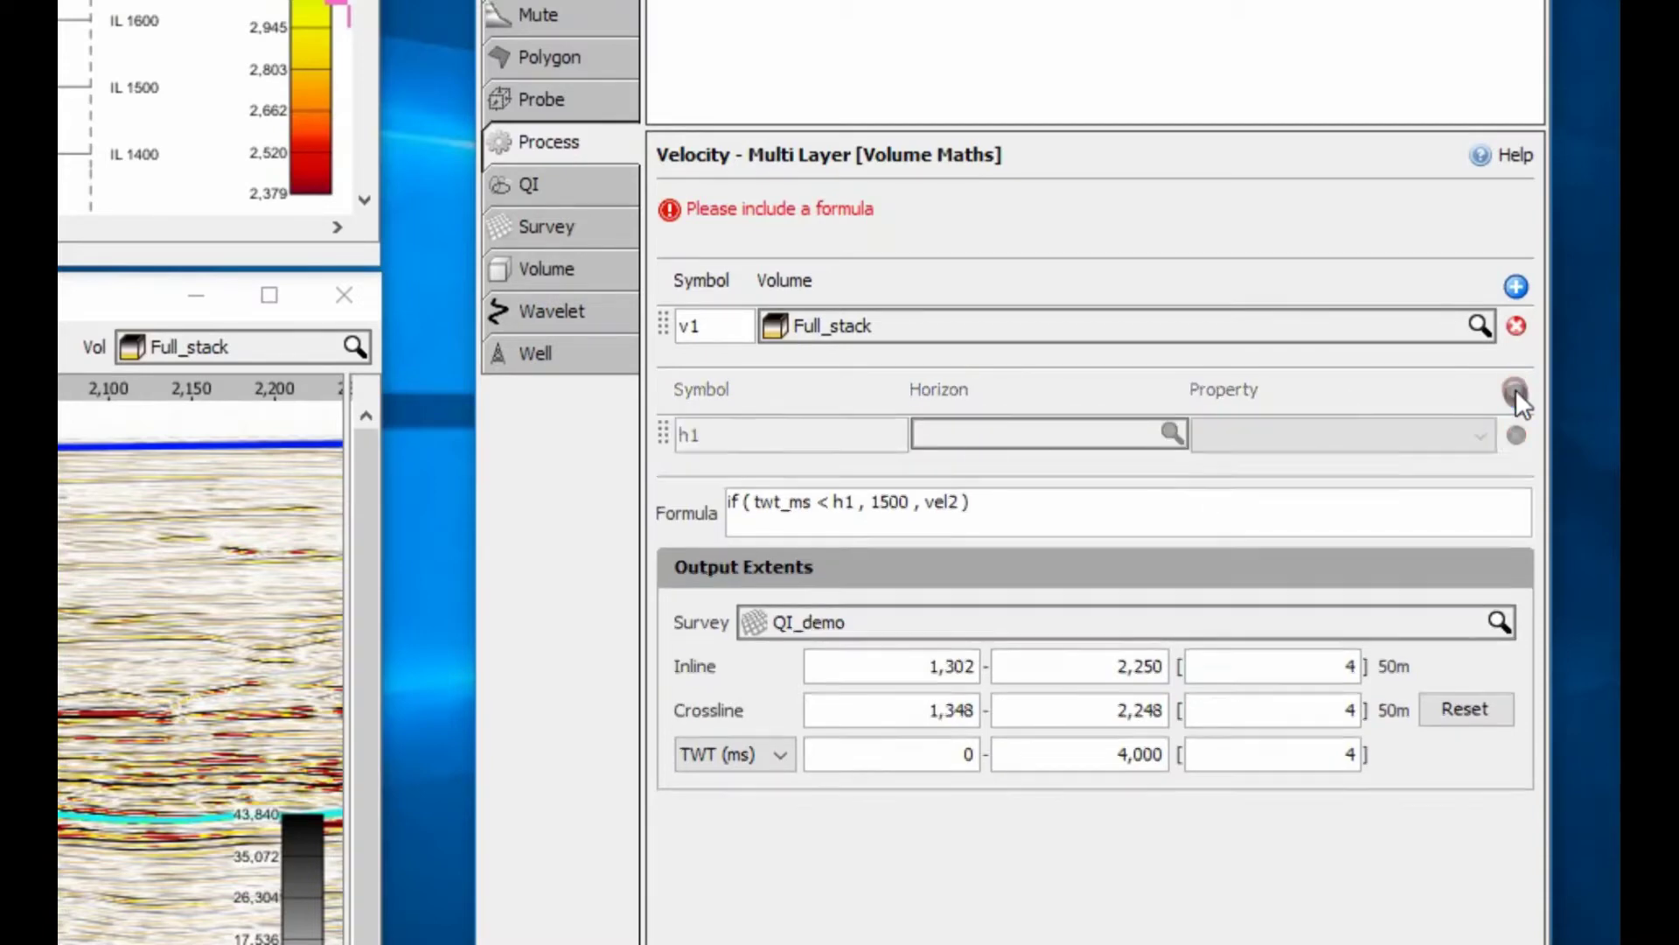
pyautogui.doubleClick(796, 487)
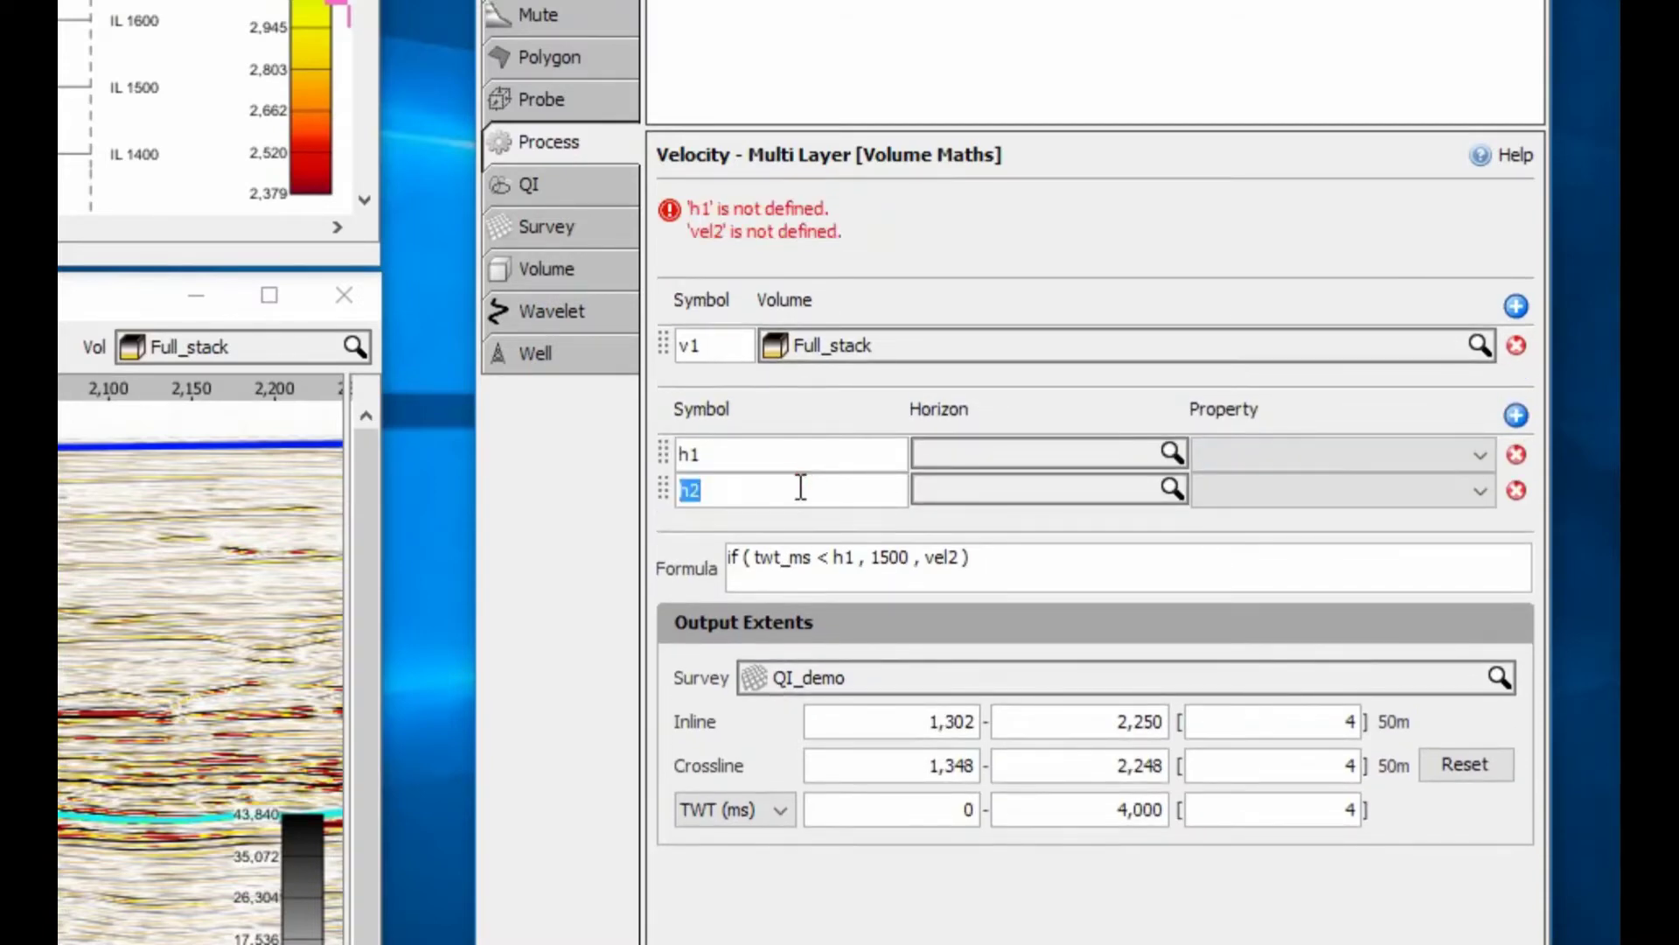
pyautogui.write('vel2')
pyautogui.click(982, 445)
pyautogui.click(1015, 547)
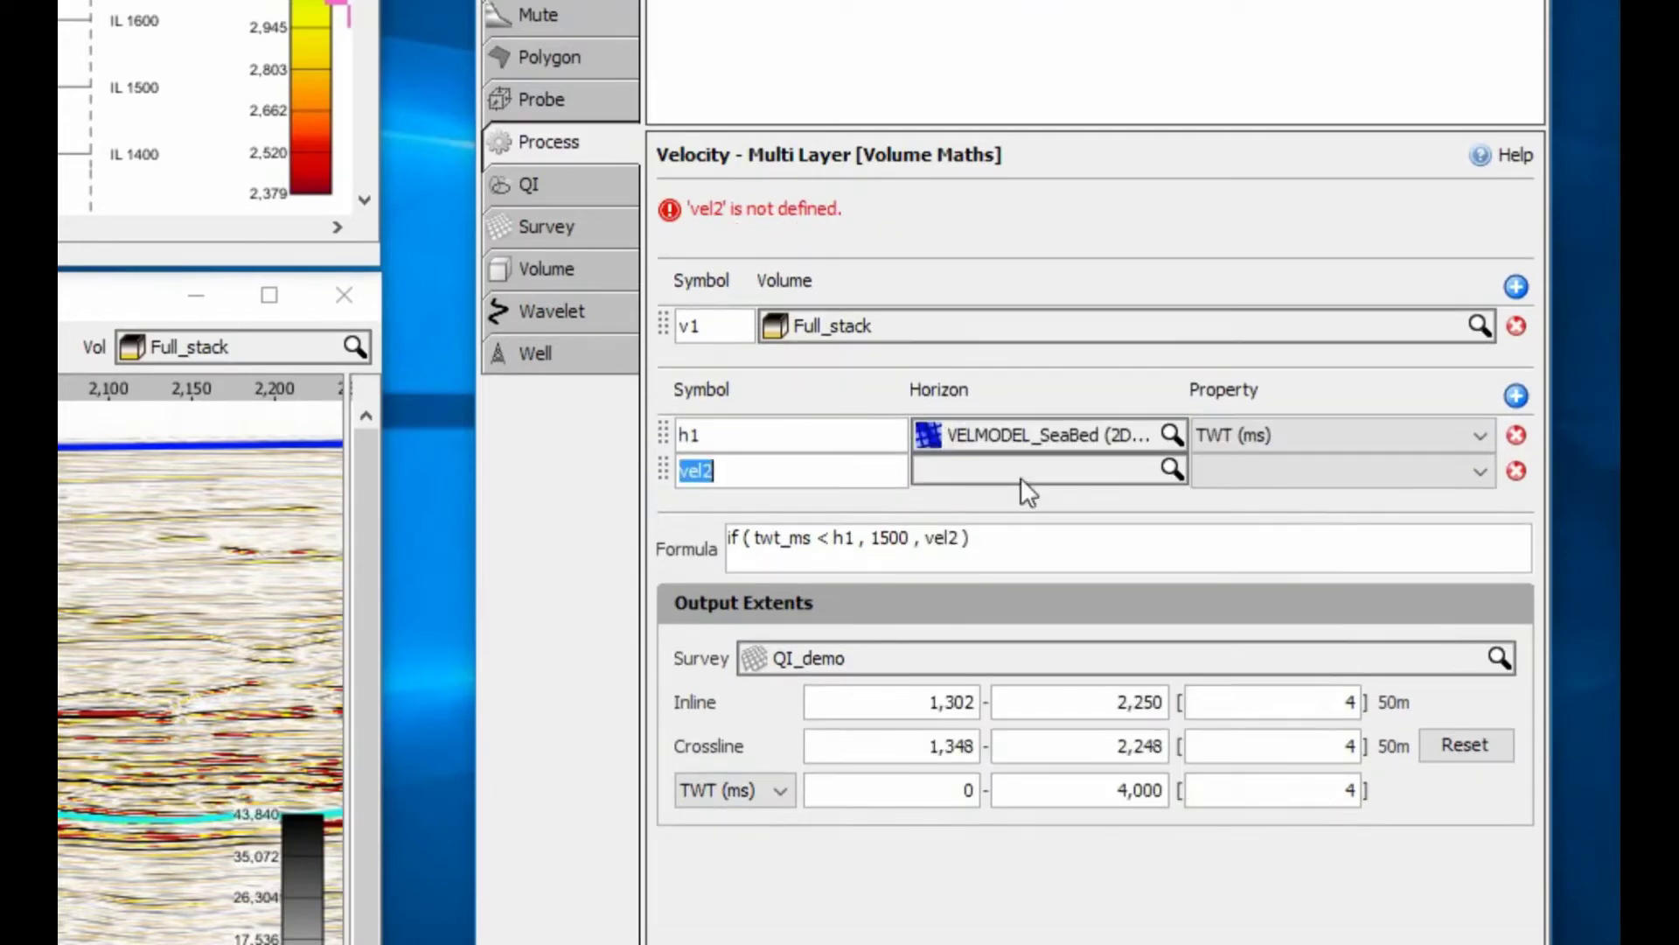
pyautogui.click(1021, 472)
pyautogui.click(1037, 681)
# - Set the output inline and crossline steps to 8 and the TWT step to 24
pyautogui.click(1038, 701)
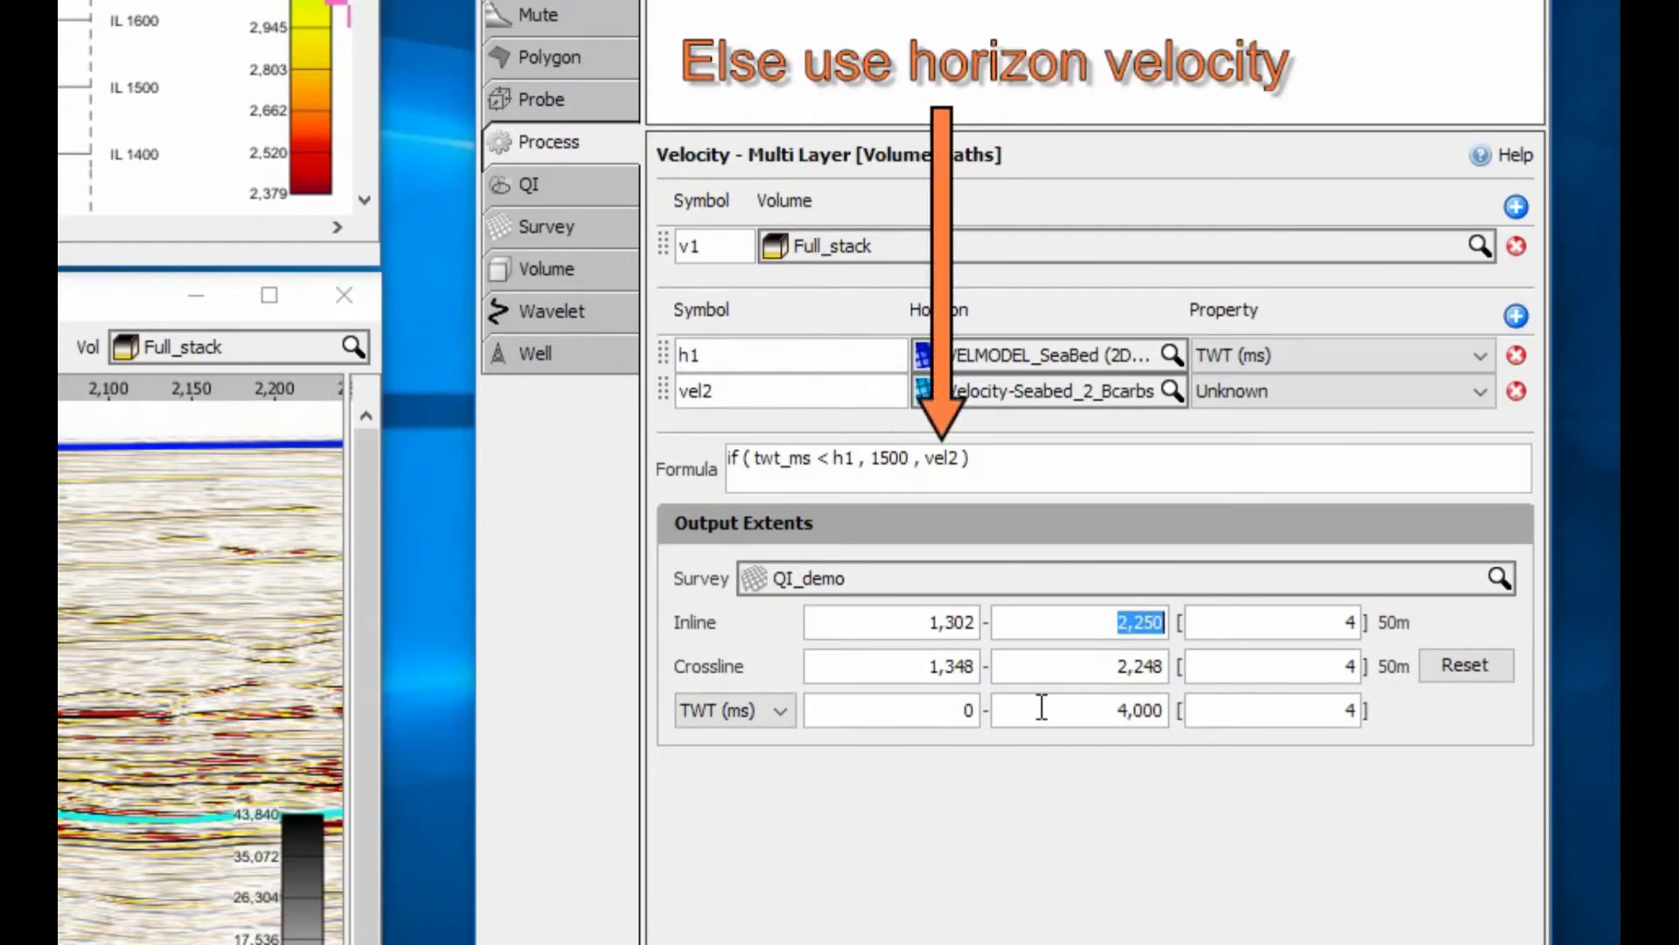
pyautogui.doubleClick(1315, 631)
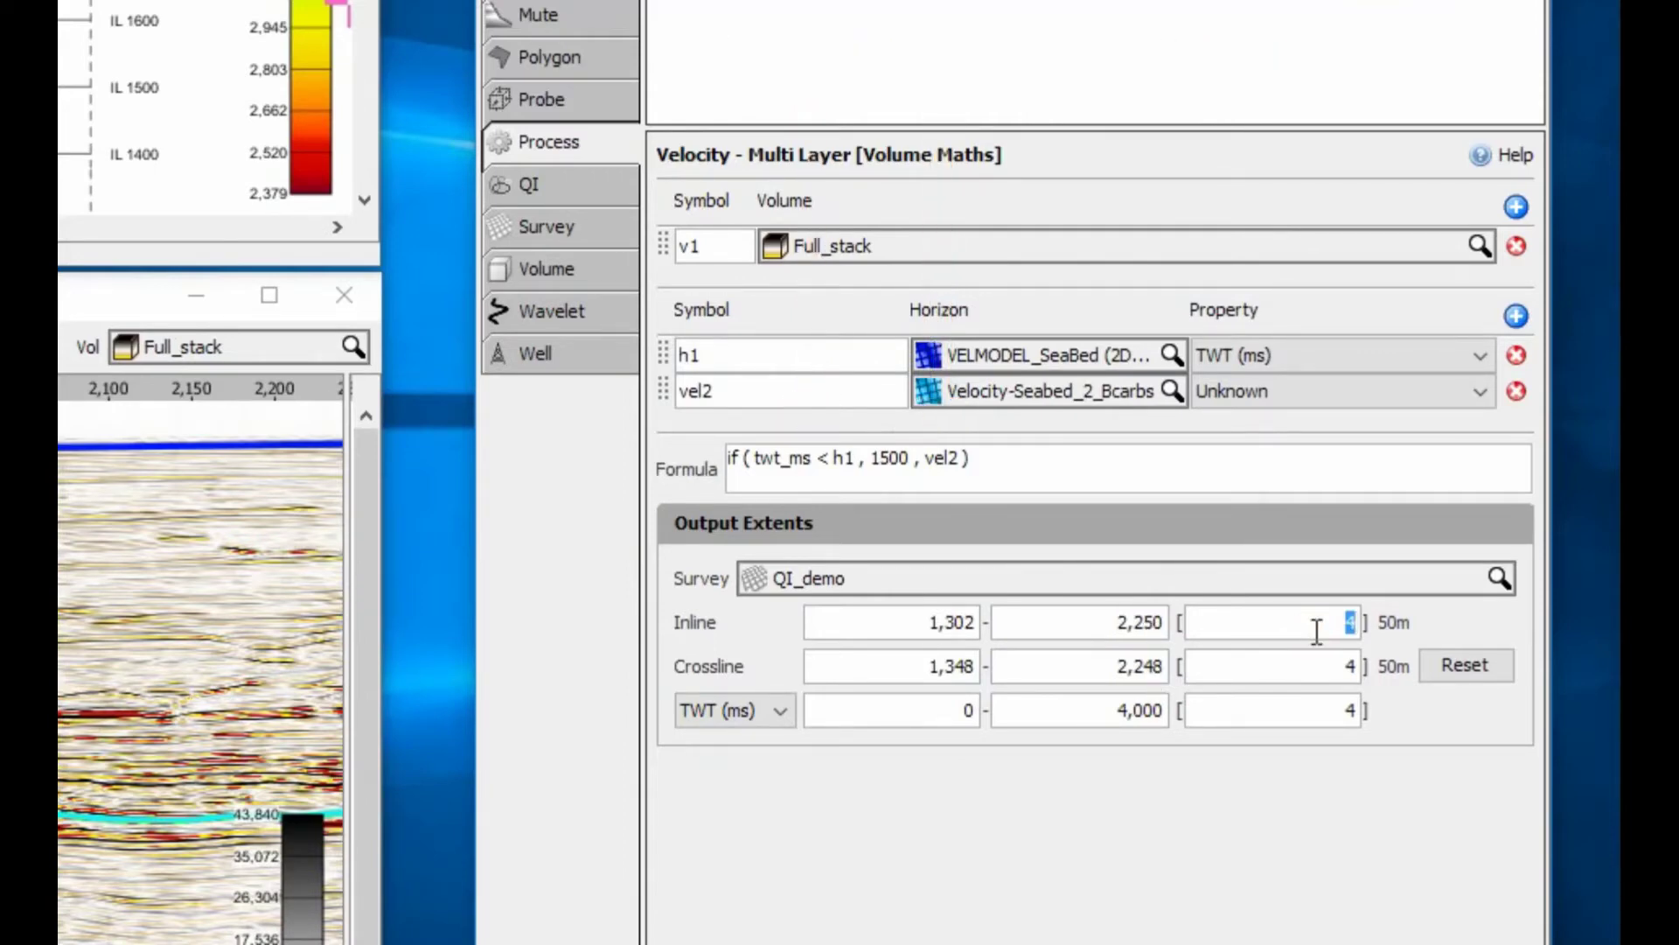
pyautogui.write('8')
pyautogui.doubleClick(1329, 658)
pyautogui.write('8')
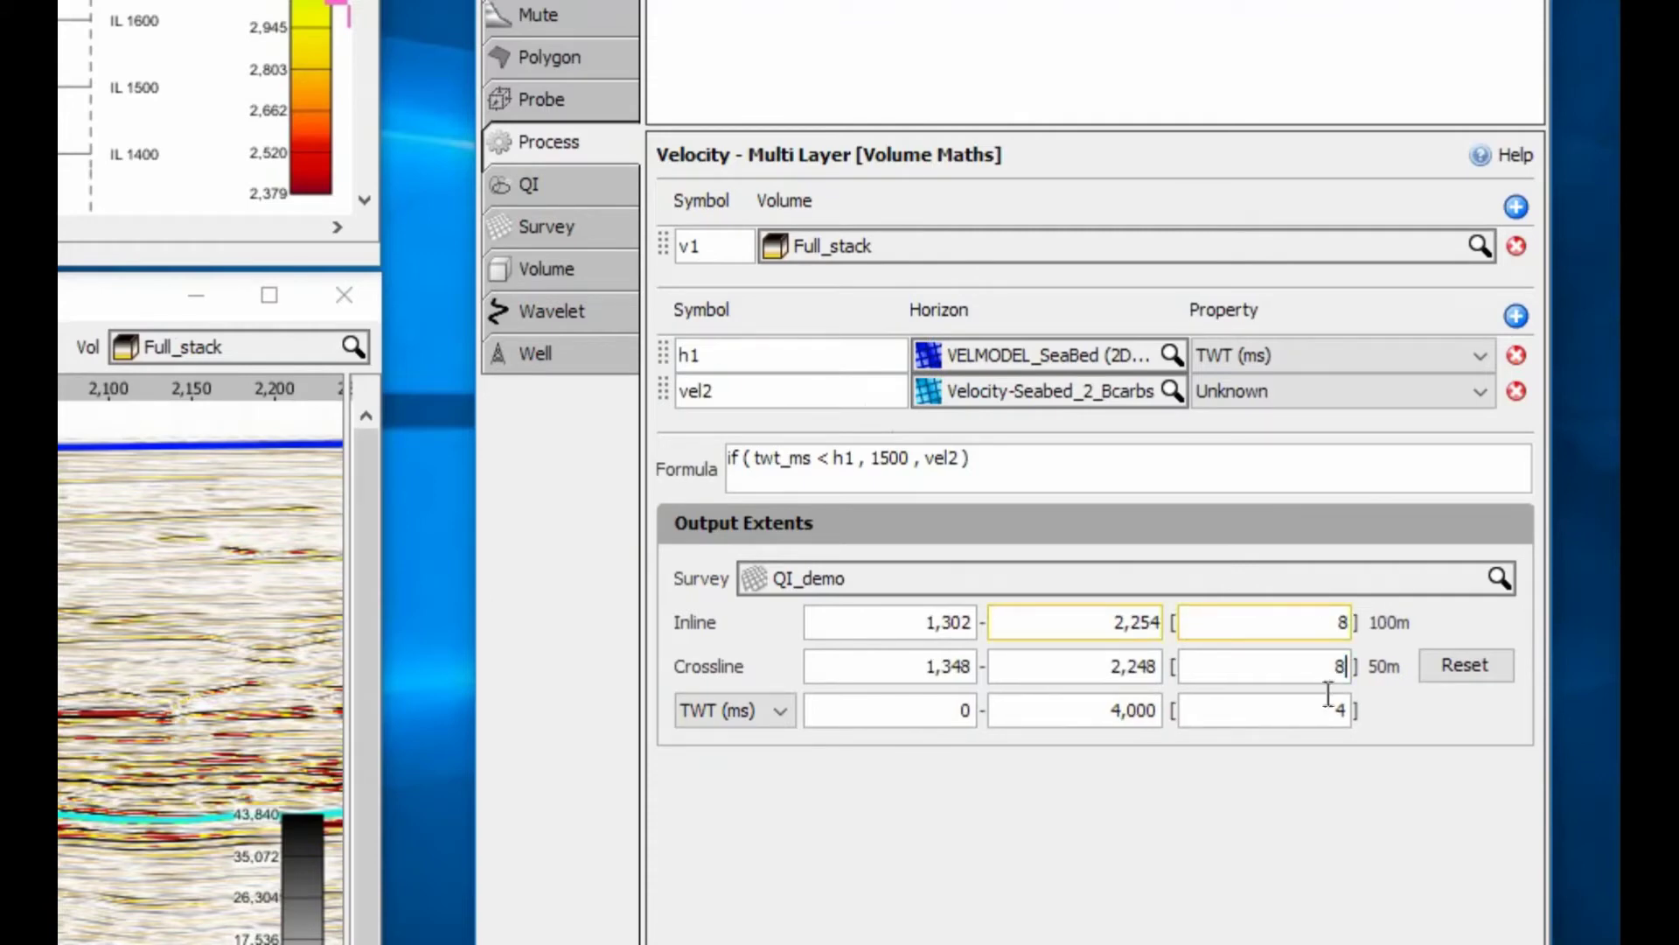
pyautogui.doubleClick(1326, 704)
pyautogui.write('24')
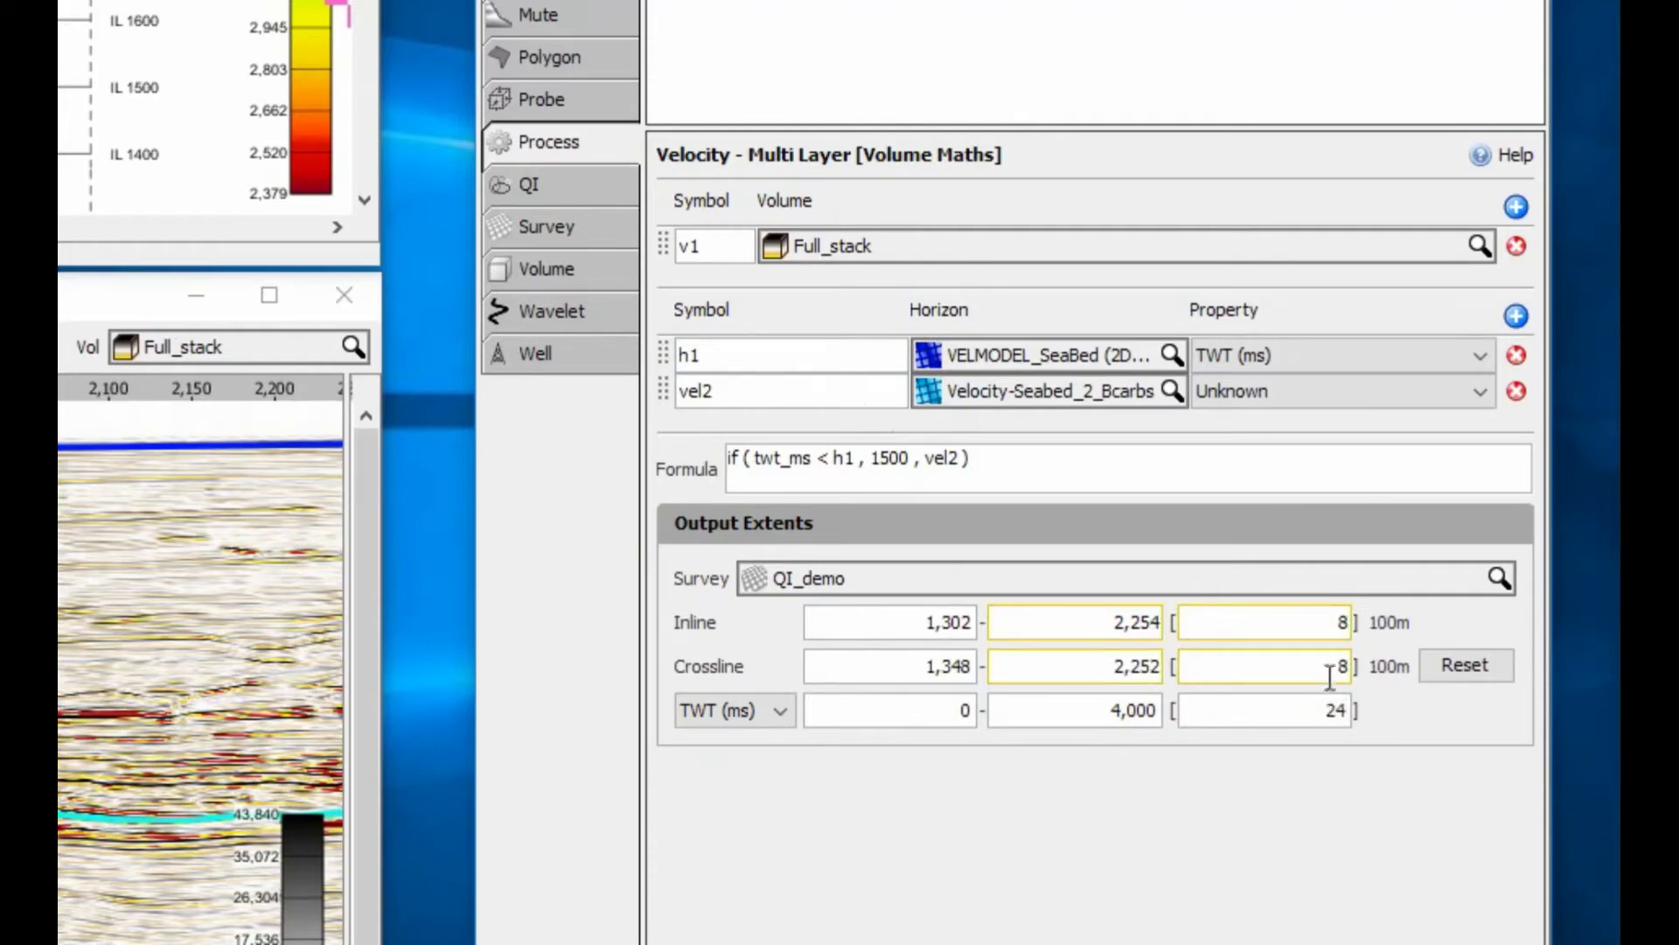
pyautogui.doubleClick(1329, 669)
pyautogui.click(1329, 670)
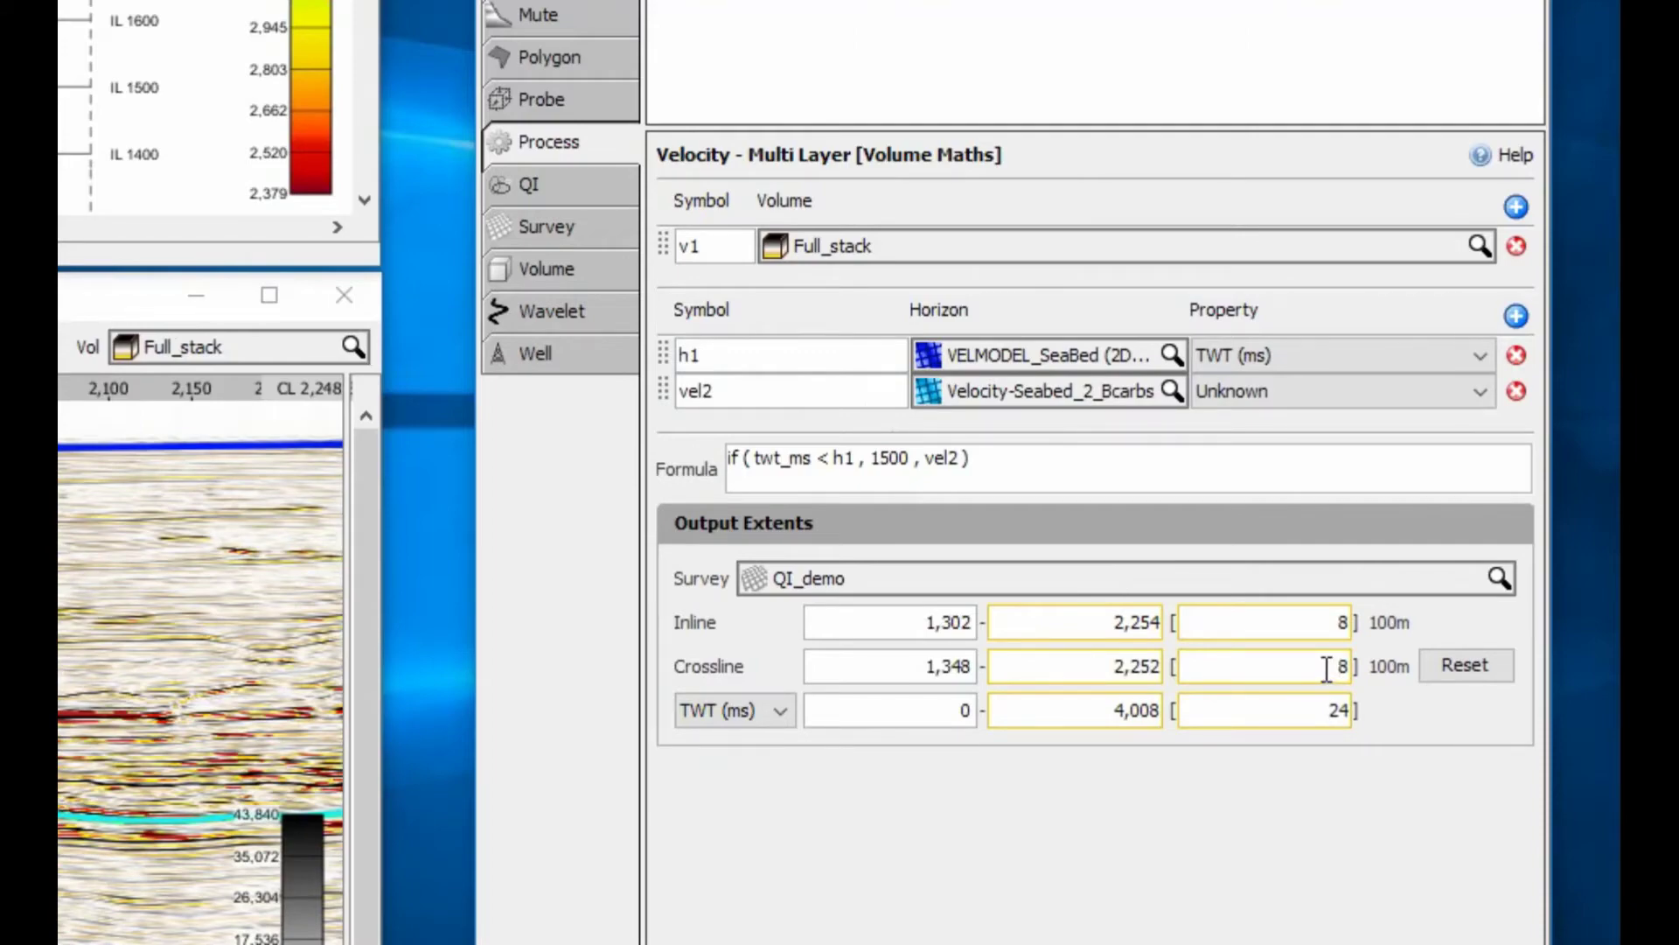
pyautogui.click(564, 270)
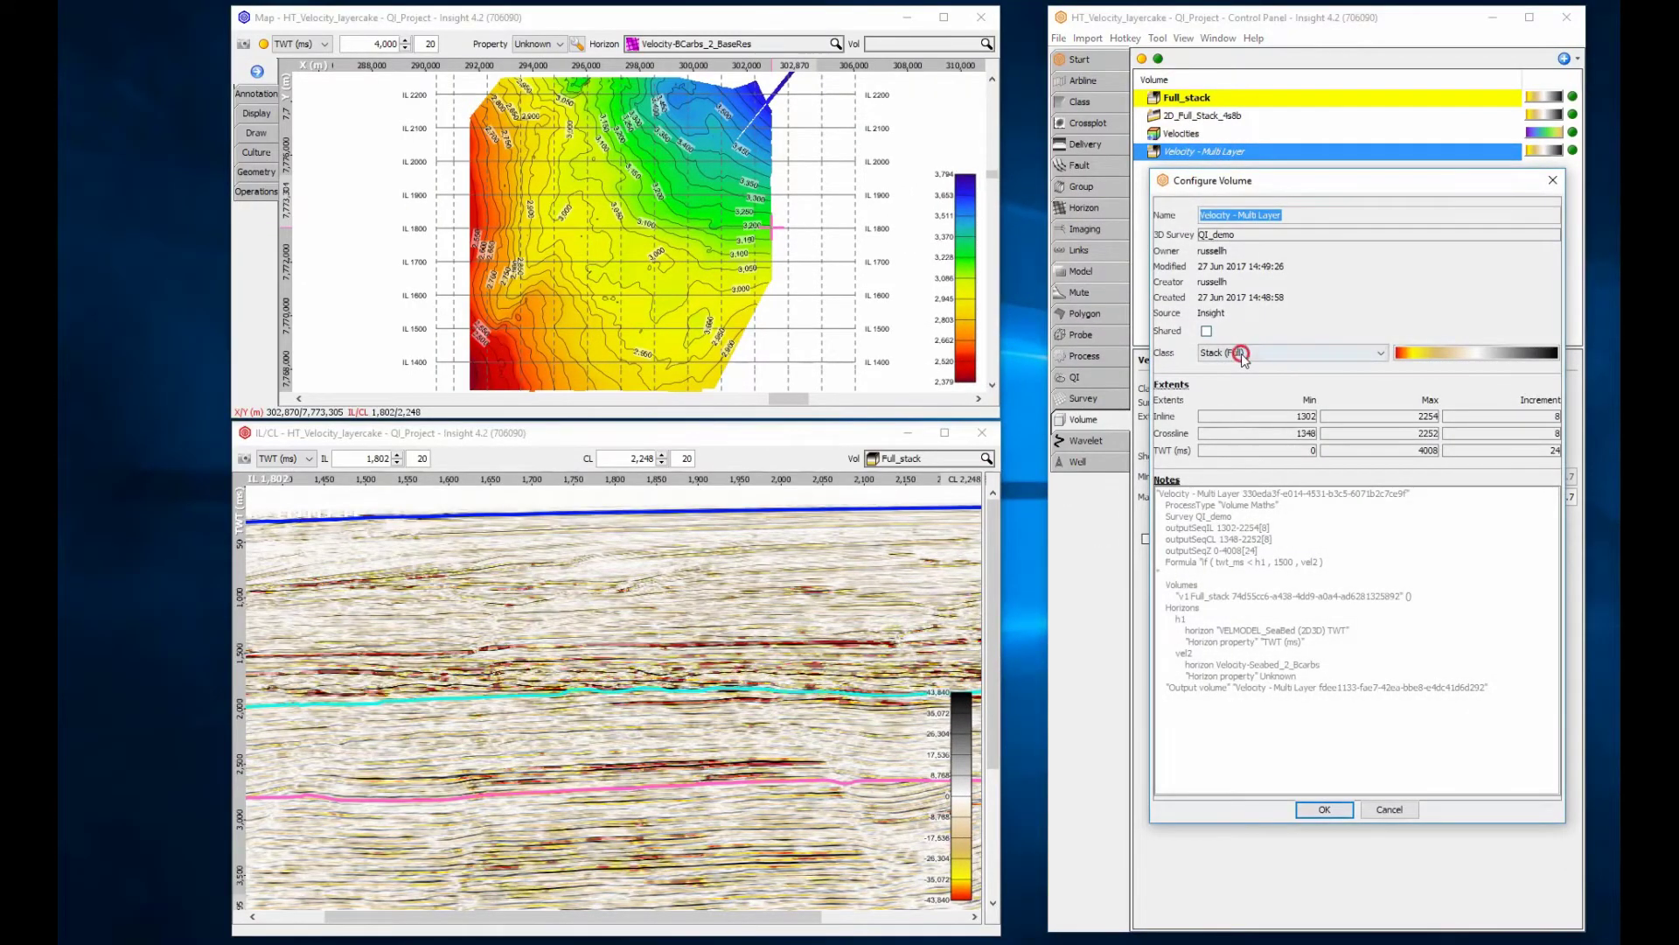
# - Classify the Velocity - Multi Layer volume as Velocity (Interval)
pyautogui.click(1243, 357)
pyautogui.click(1248, 539)
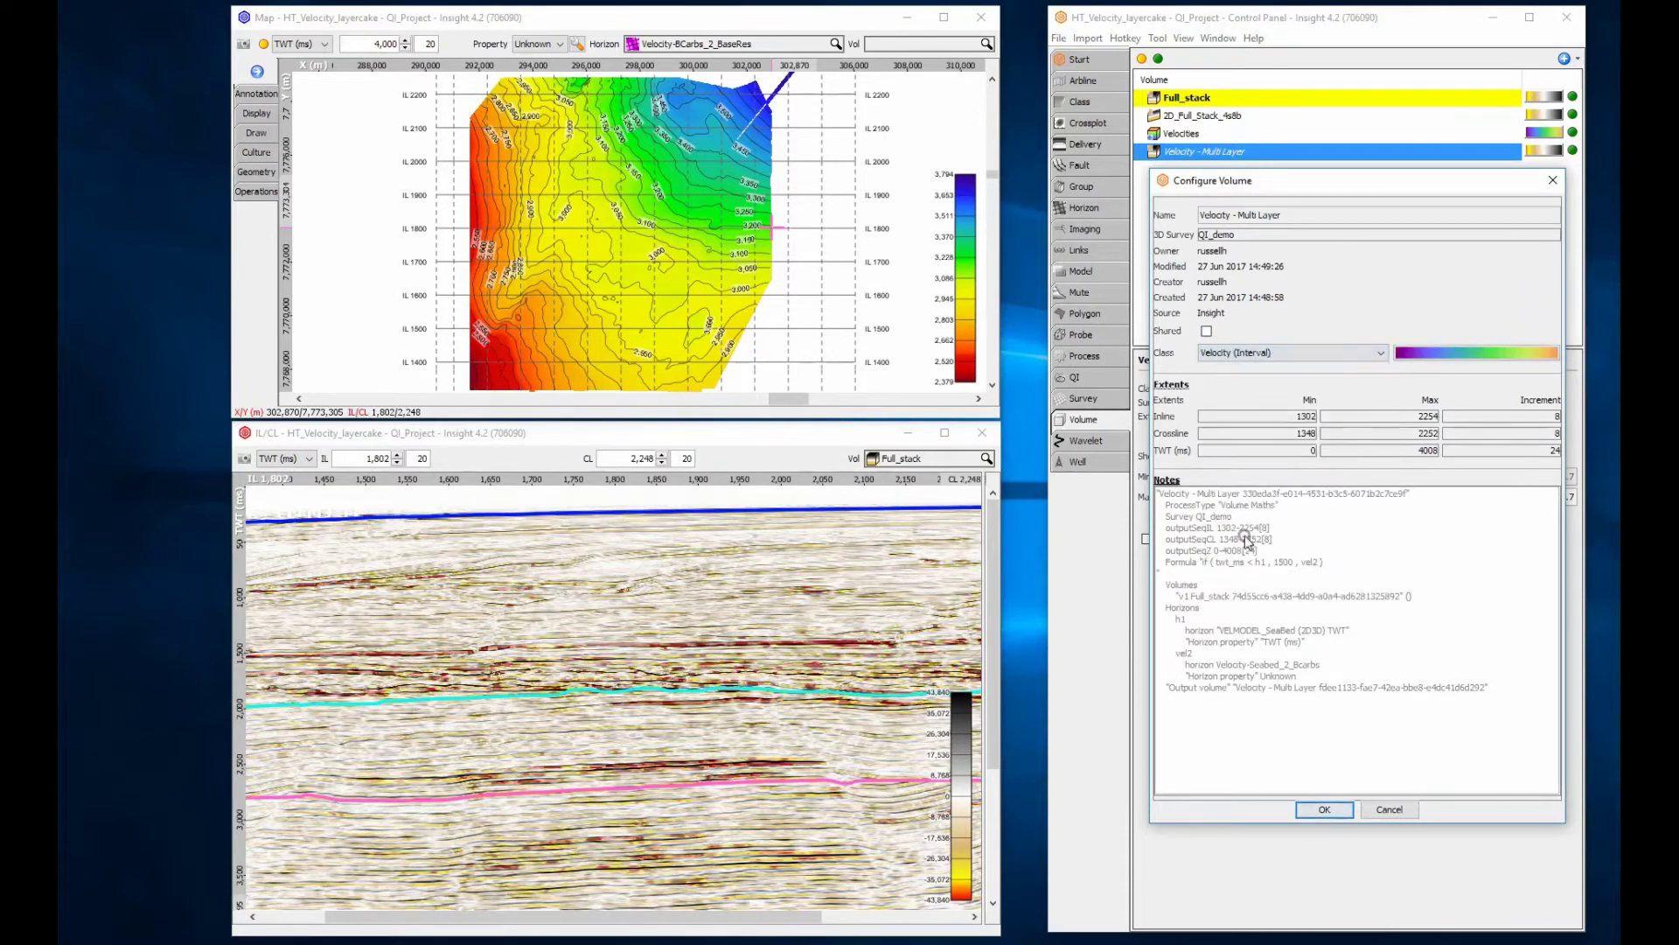
pyautogui.click(1320, 809)
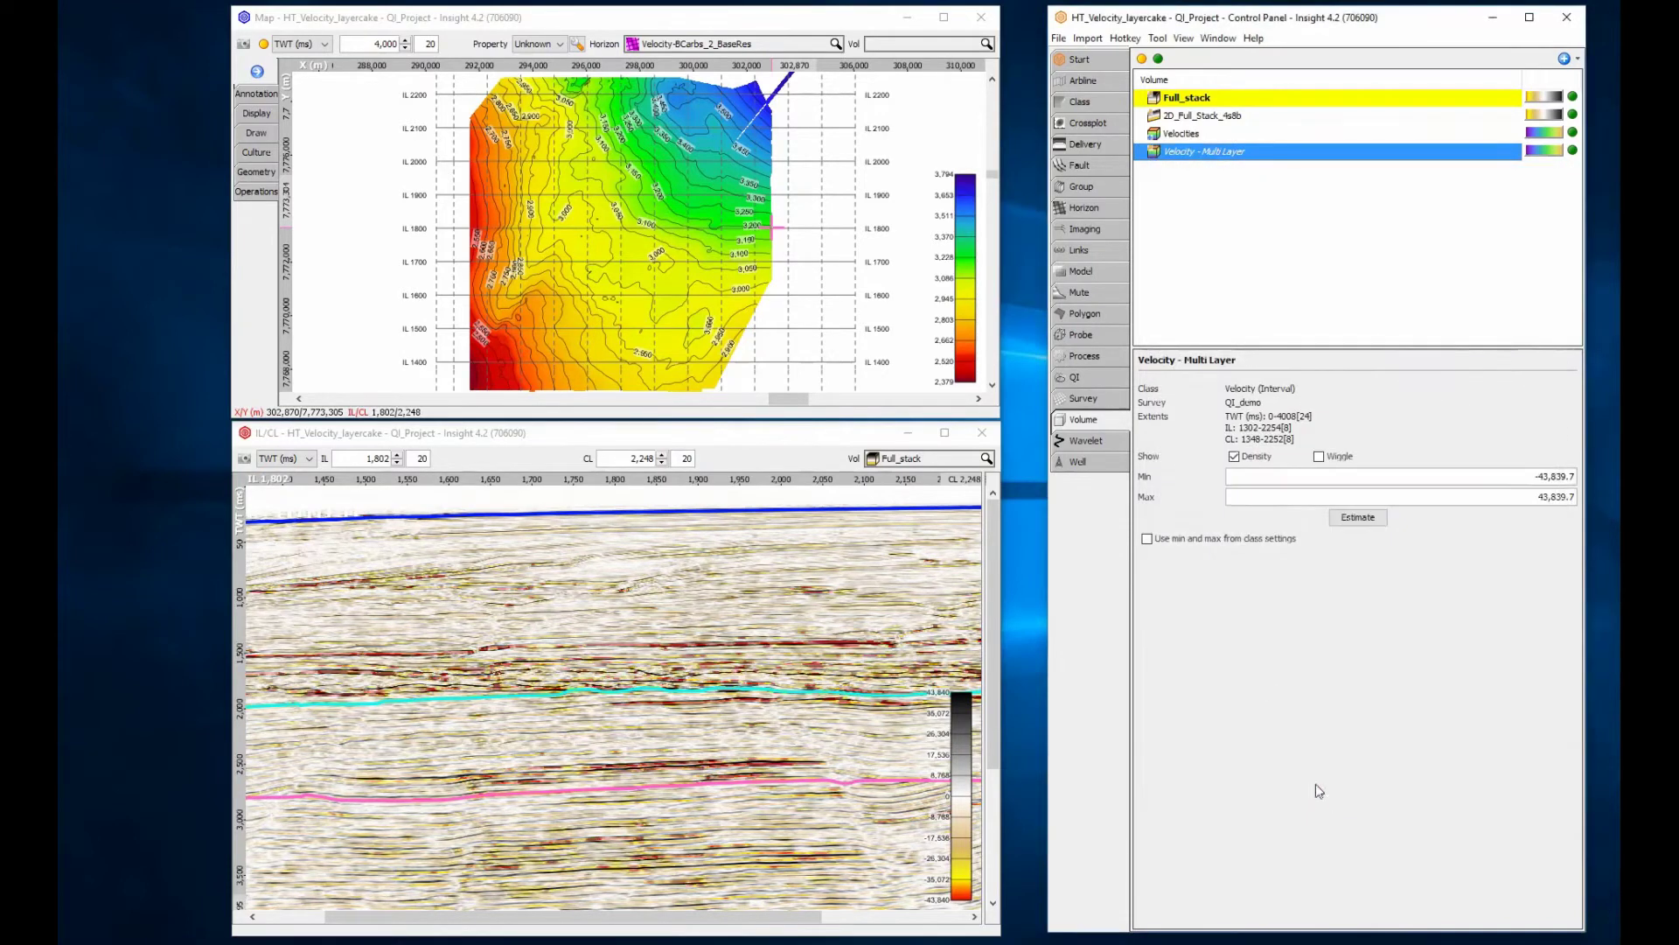
# - Use class min/max colour limits and display Velocity - Multi Layer in the IL/CL section
pyautogui.click(1146, 538)
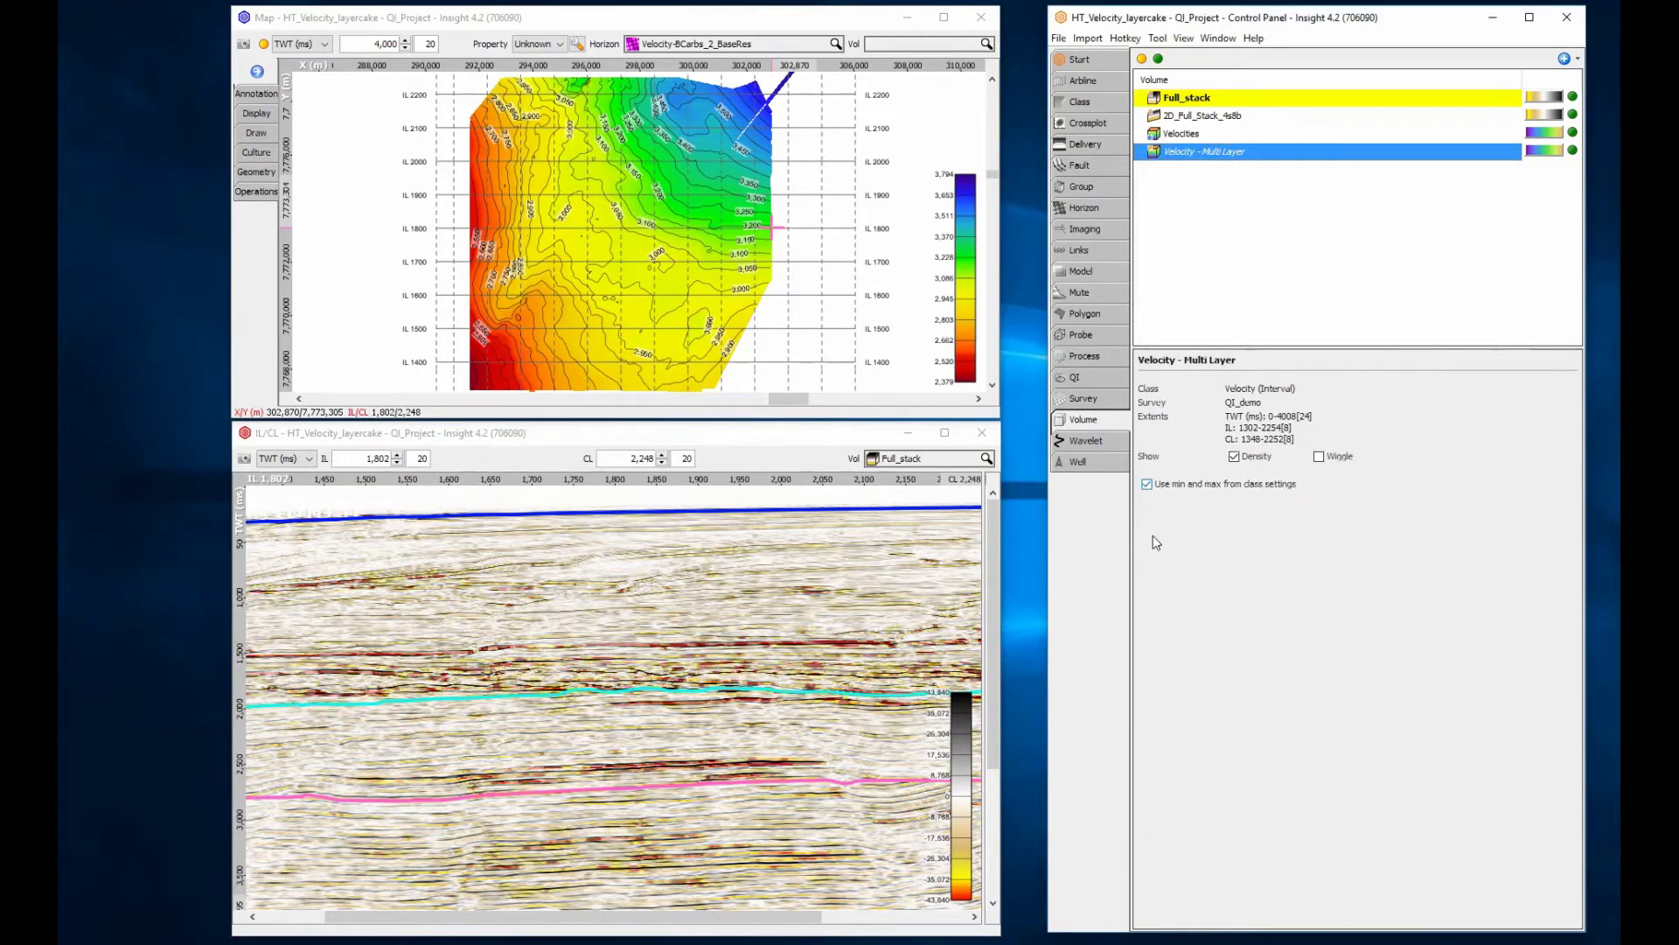
pyautogui.click(962, 459)
pyautogui.click(957, 567)
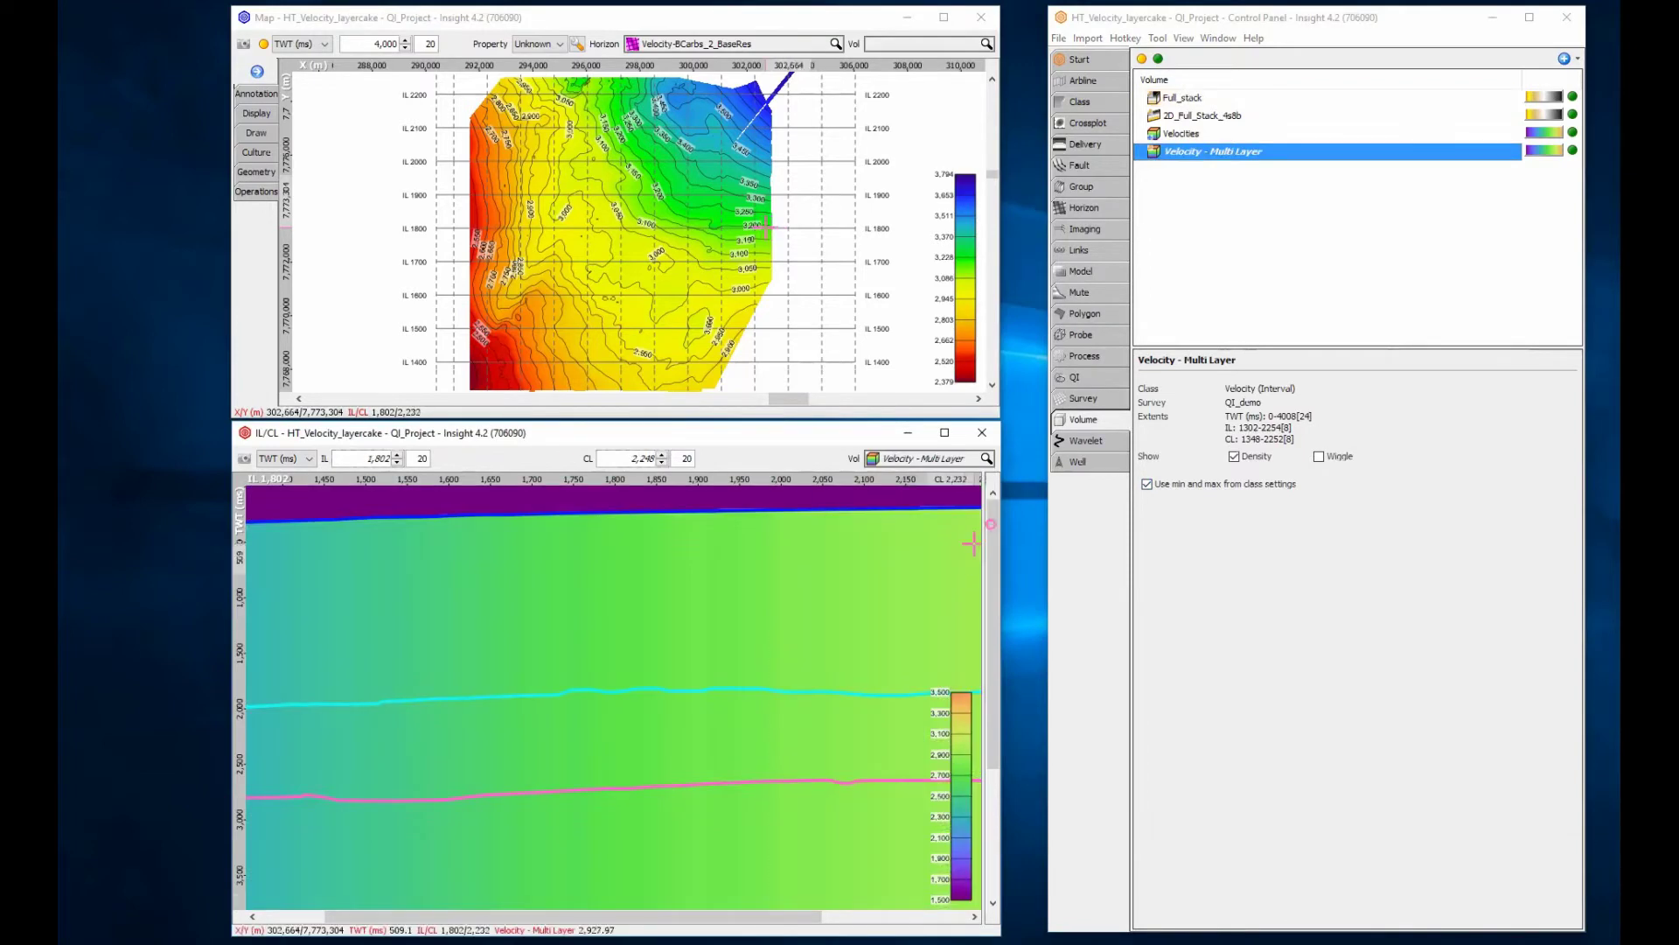
pyautogui.click(1115, 355)
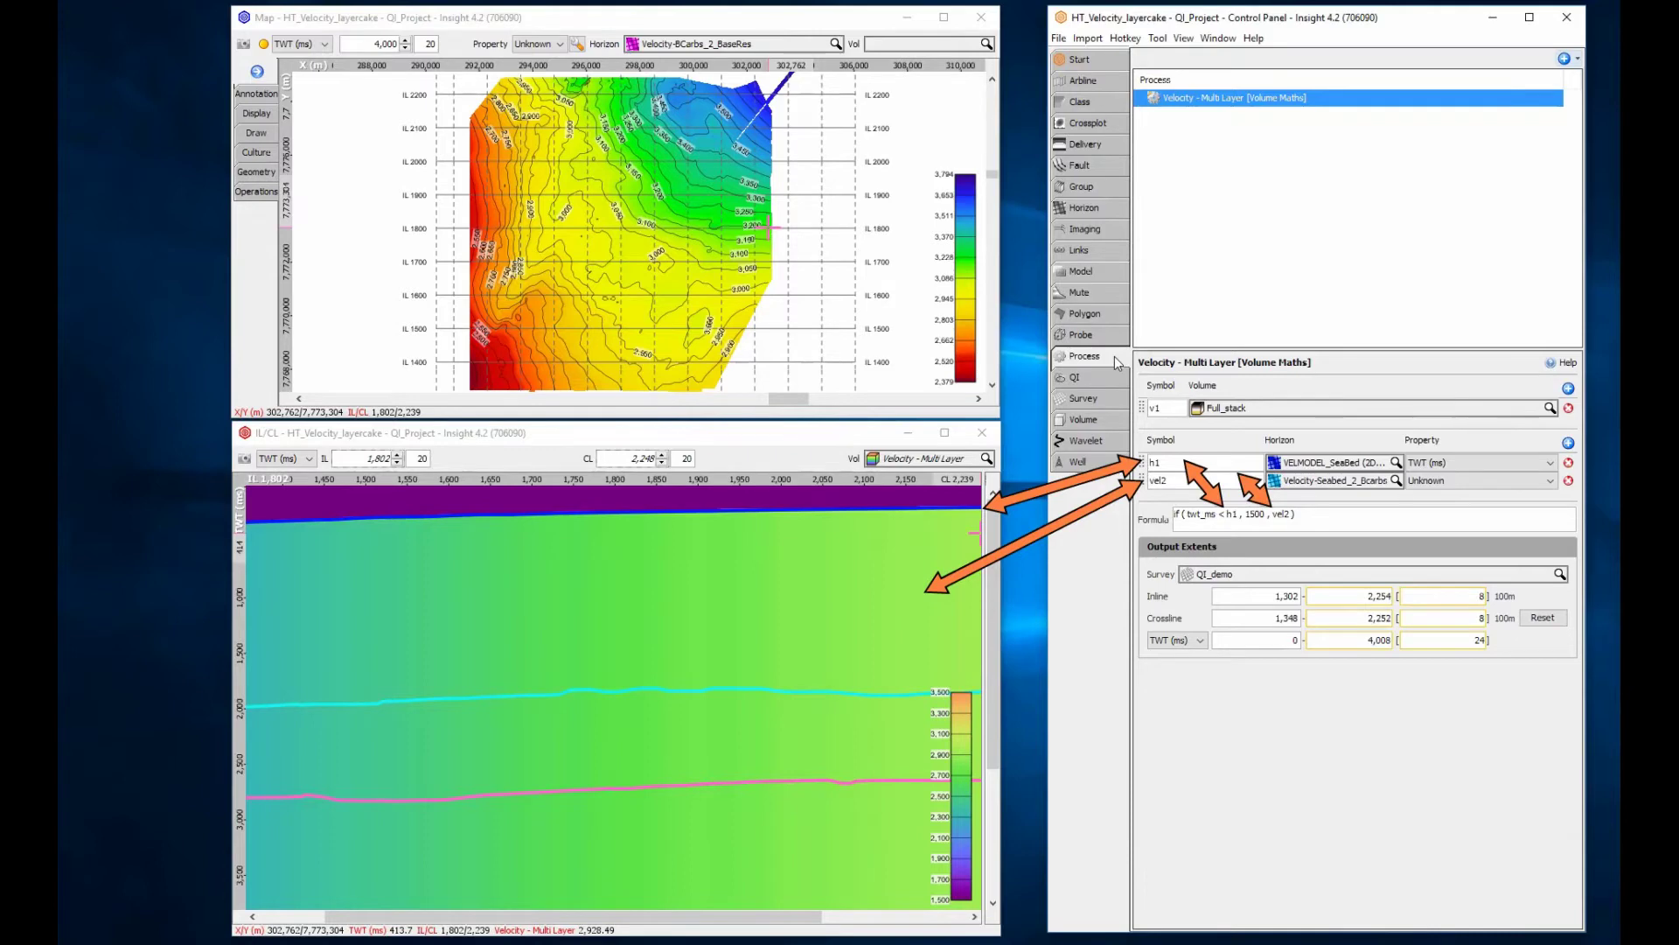
# - Add three more horizon input rows named h2, h3 and vel3
pyautogui.click(1568, 443)
pyautogui.click(1568, 443)
pyautogui.click(1567, 443)
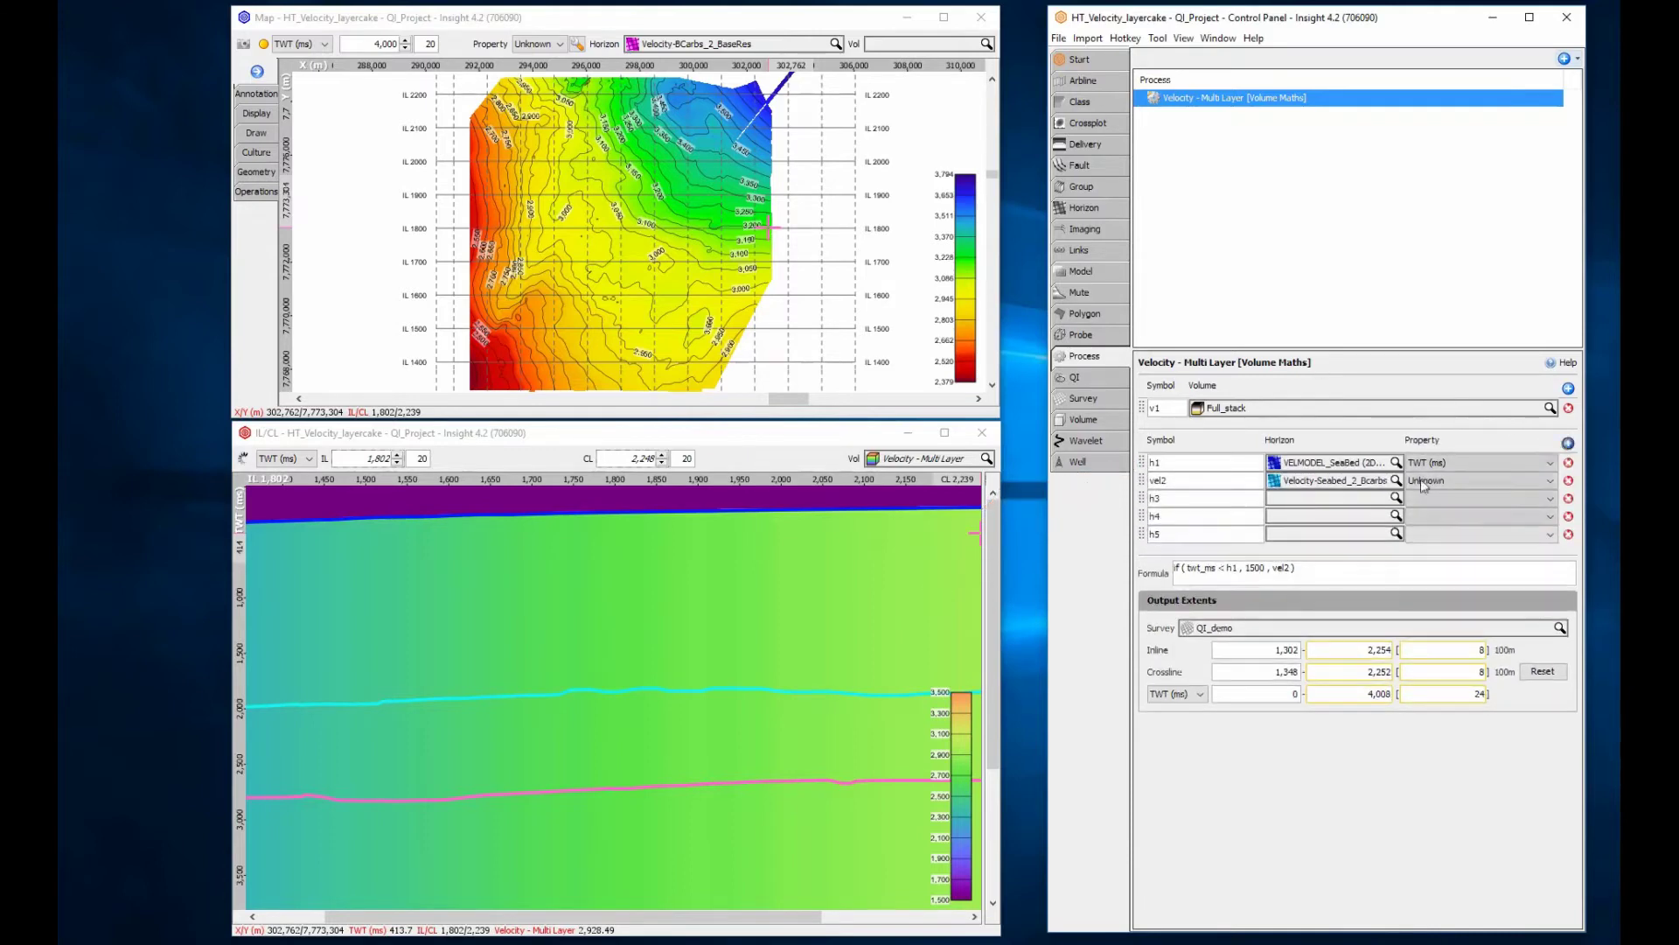
pyautogui.doubleClick(1212, 520)
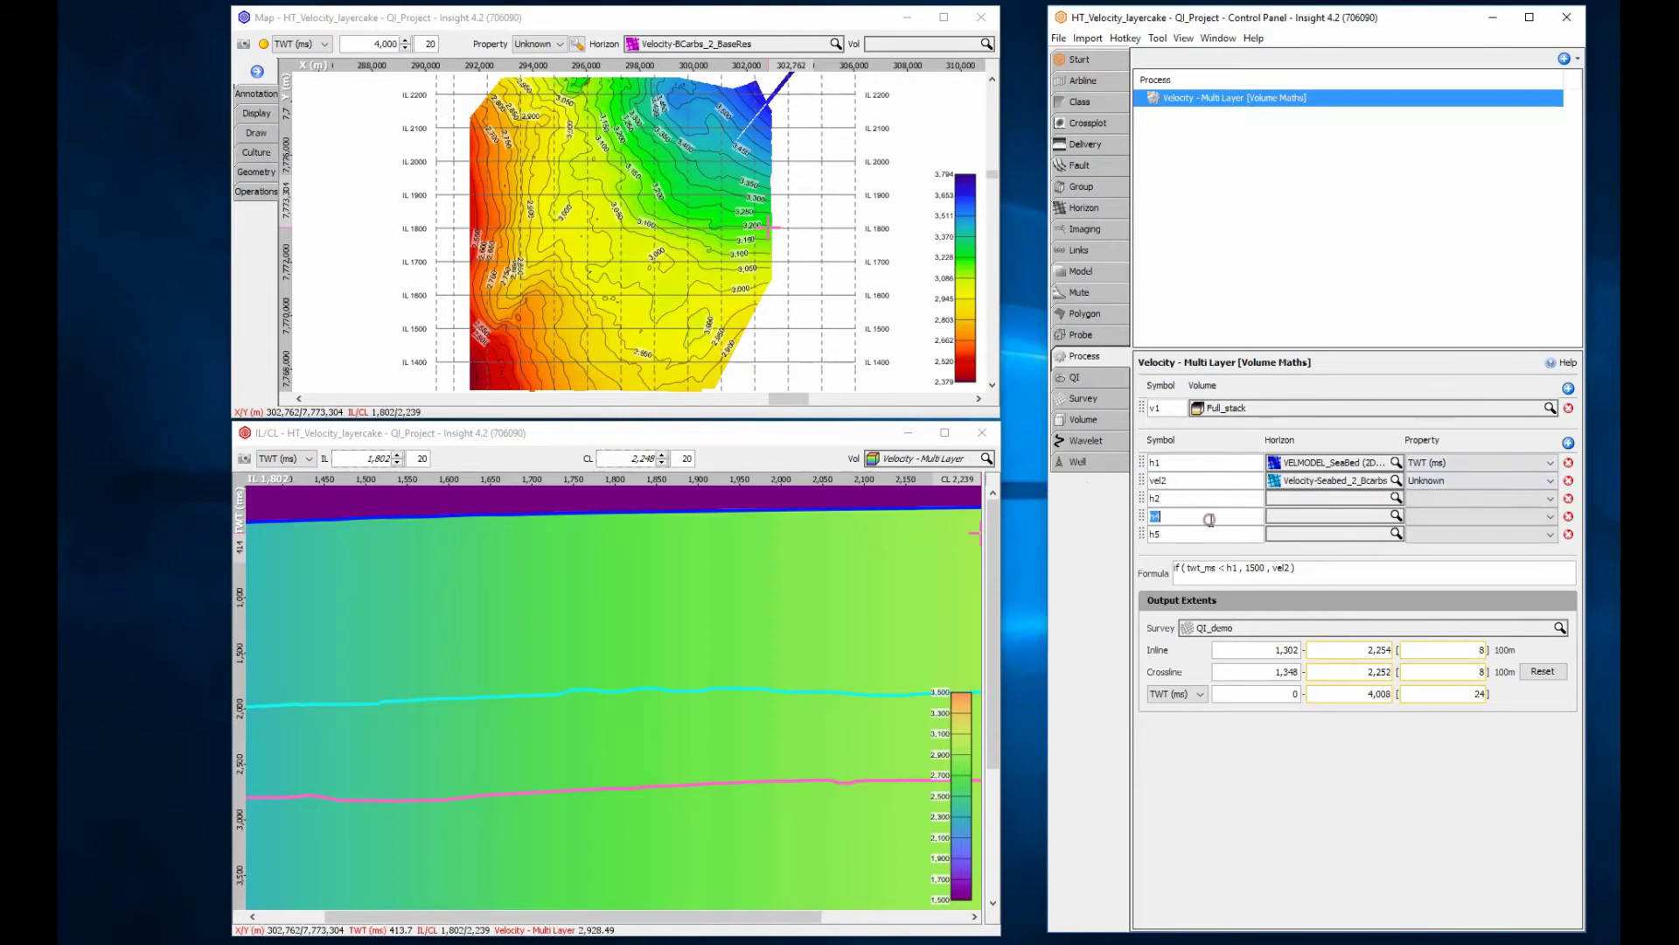
pyautogui.doubleClick(1210, 534)
pyautogui.write('vel3')
# - Map h2 to VELMODEL_BCarbs, h3 to VELMODEL_BaseRes(sand_E5), vel3 to Velocity-BCarbs_2_BaseRes
pyautogui.click(1302, 498)
pyautogui.click(1311, 567)
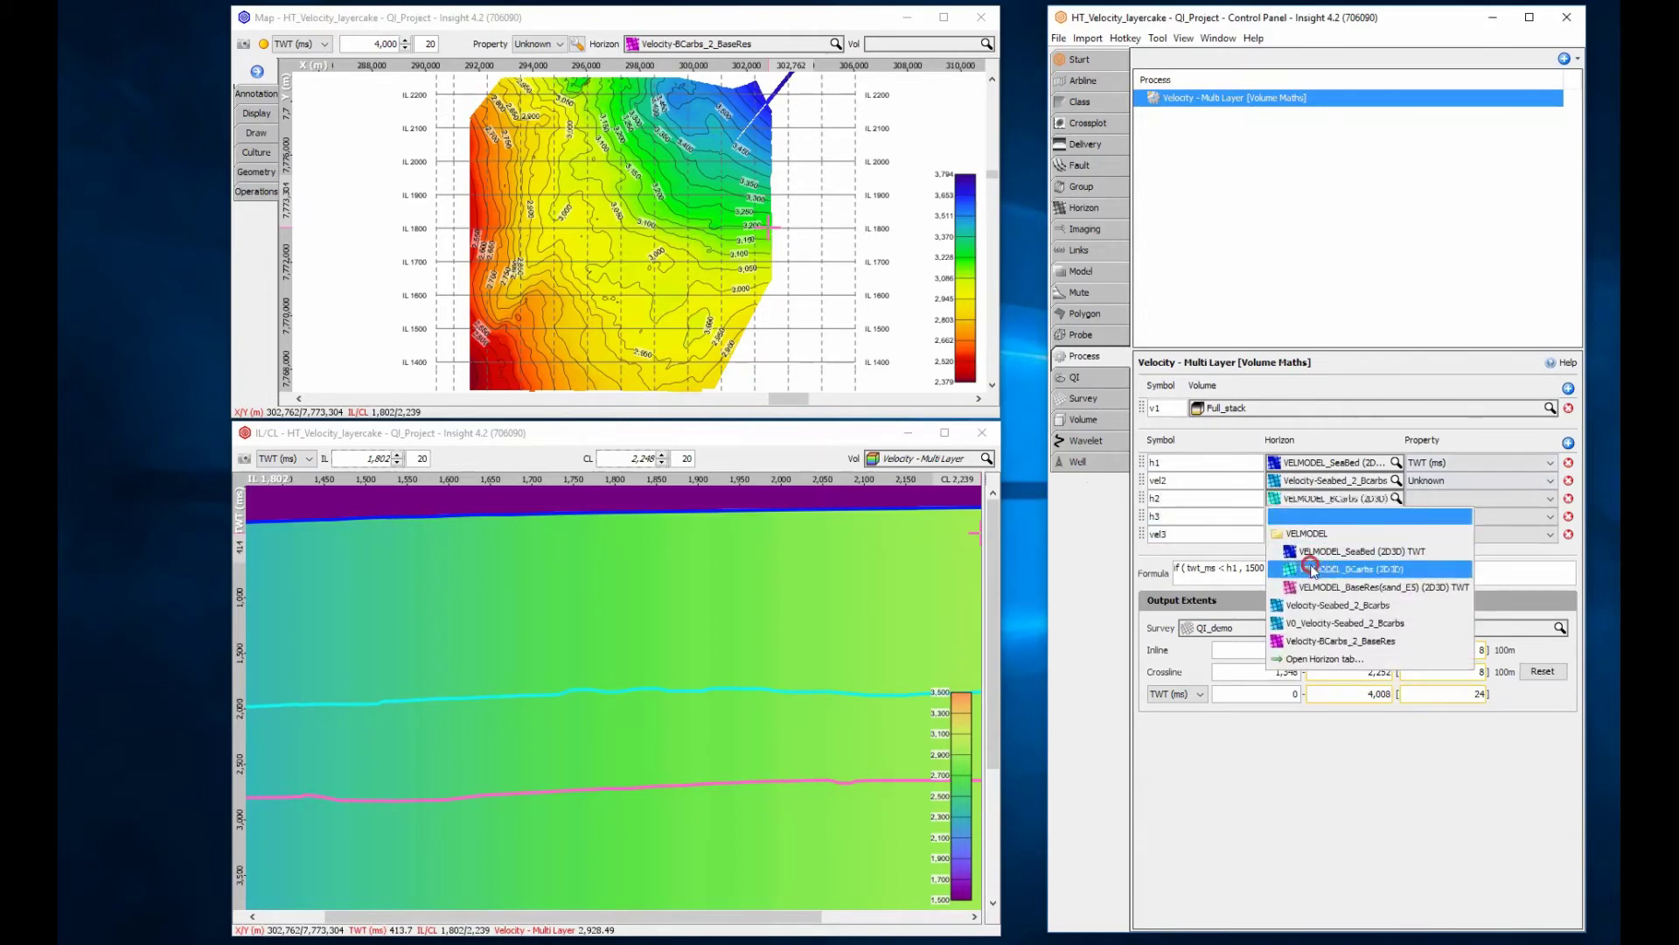
pyautogui.click(1315, 518)
pyautogui.click(1316, 603)
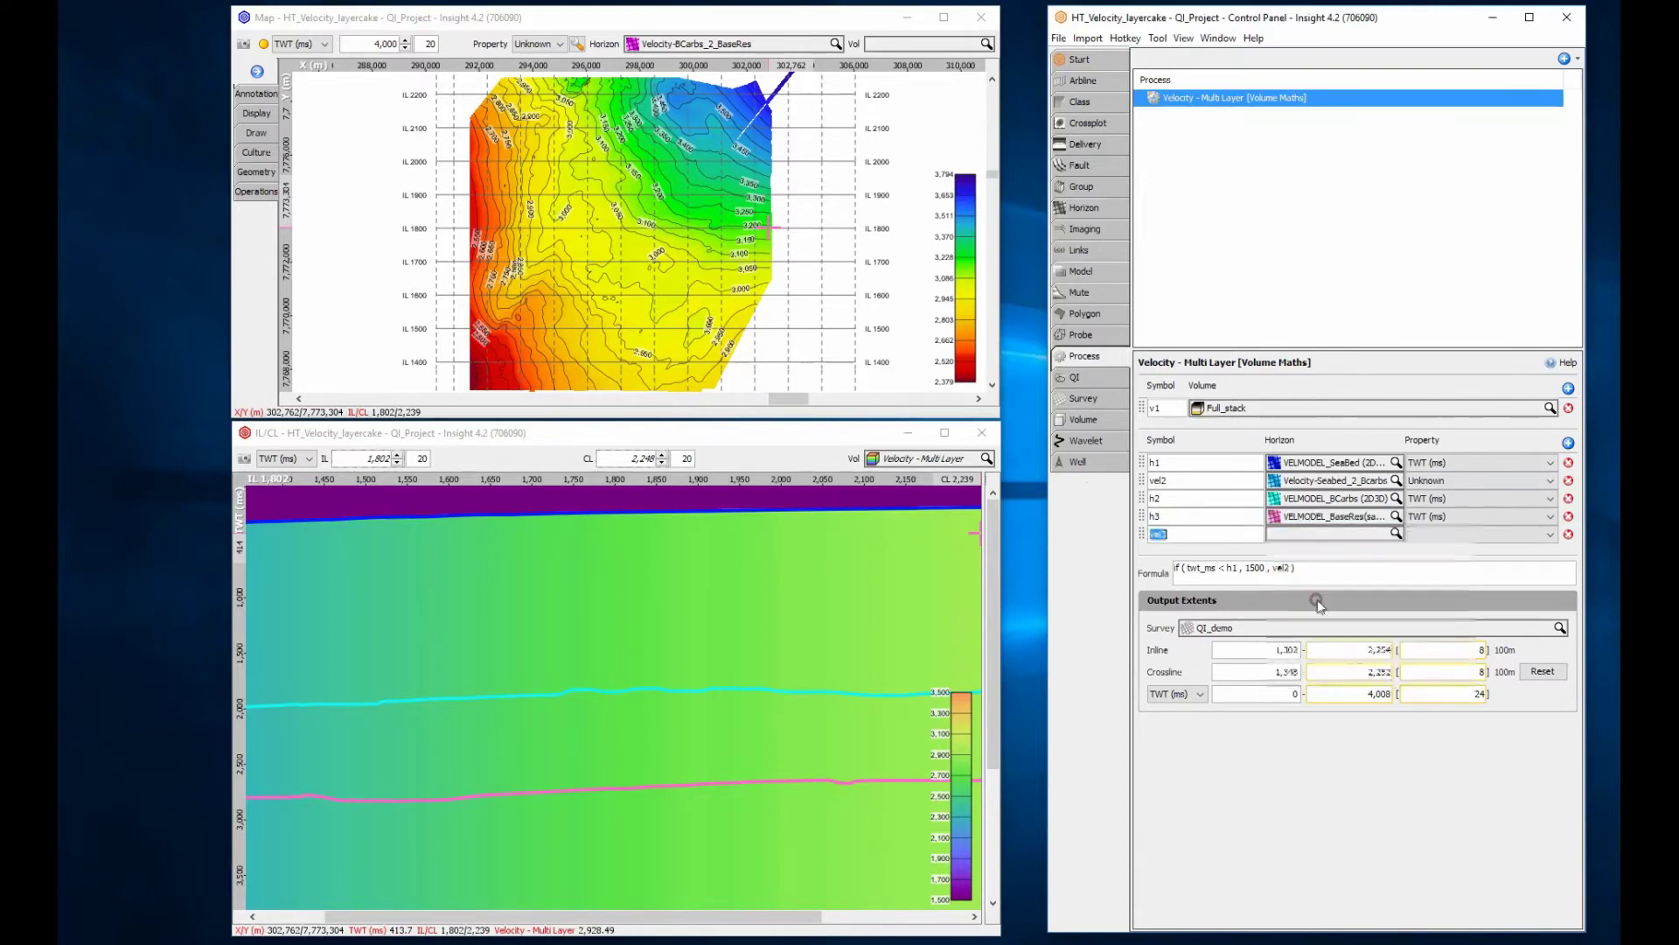
pyautogui.click(1310, 534)
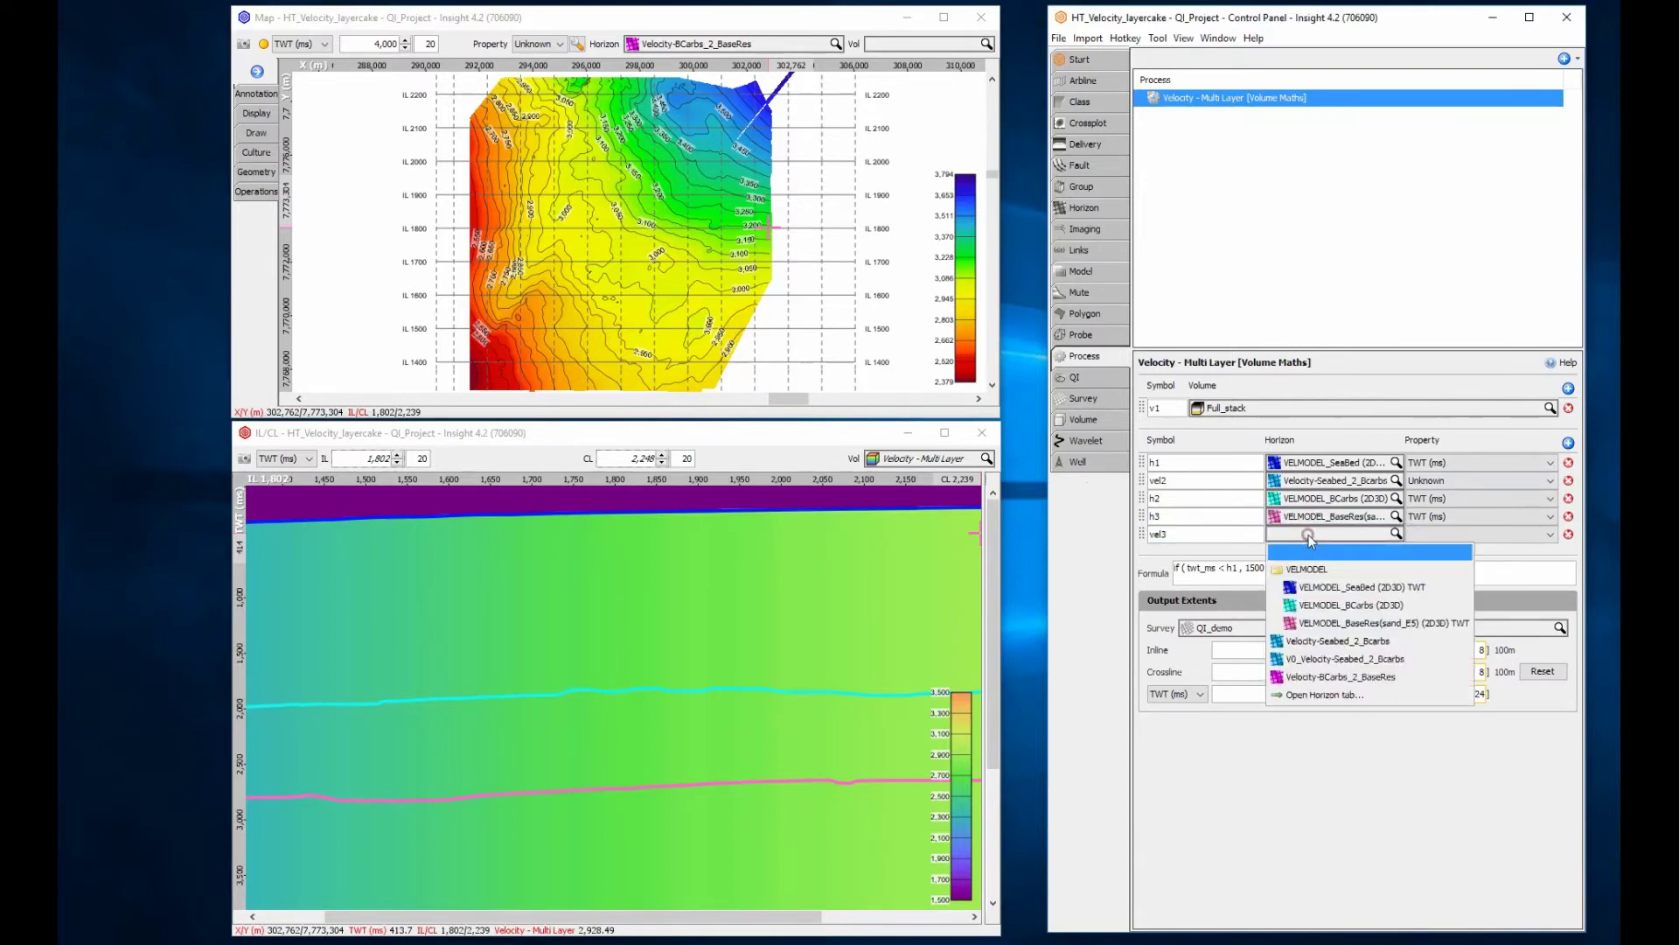
pyautogui.click(1346, 678)
# - Replace the formula with nested ifs adding h2, vel3, h3 layers and 3500 below
pyautogui.moveTo(1296, 568); pyautogui.dragTo(1172, 569)
pyautogui.write('if ( twt_ms < h1 , 1500 ,  if ( twt_ms < h2 , vel2 ,   if ( twt_ms < h3 , vel3 , 3500 )  ) )')
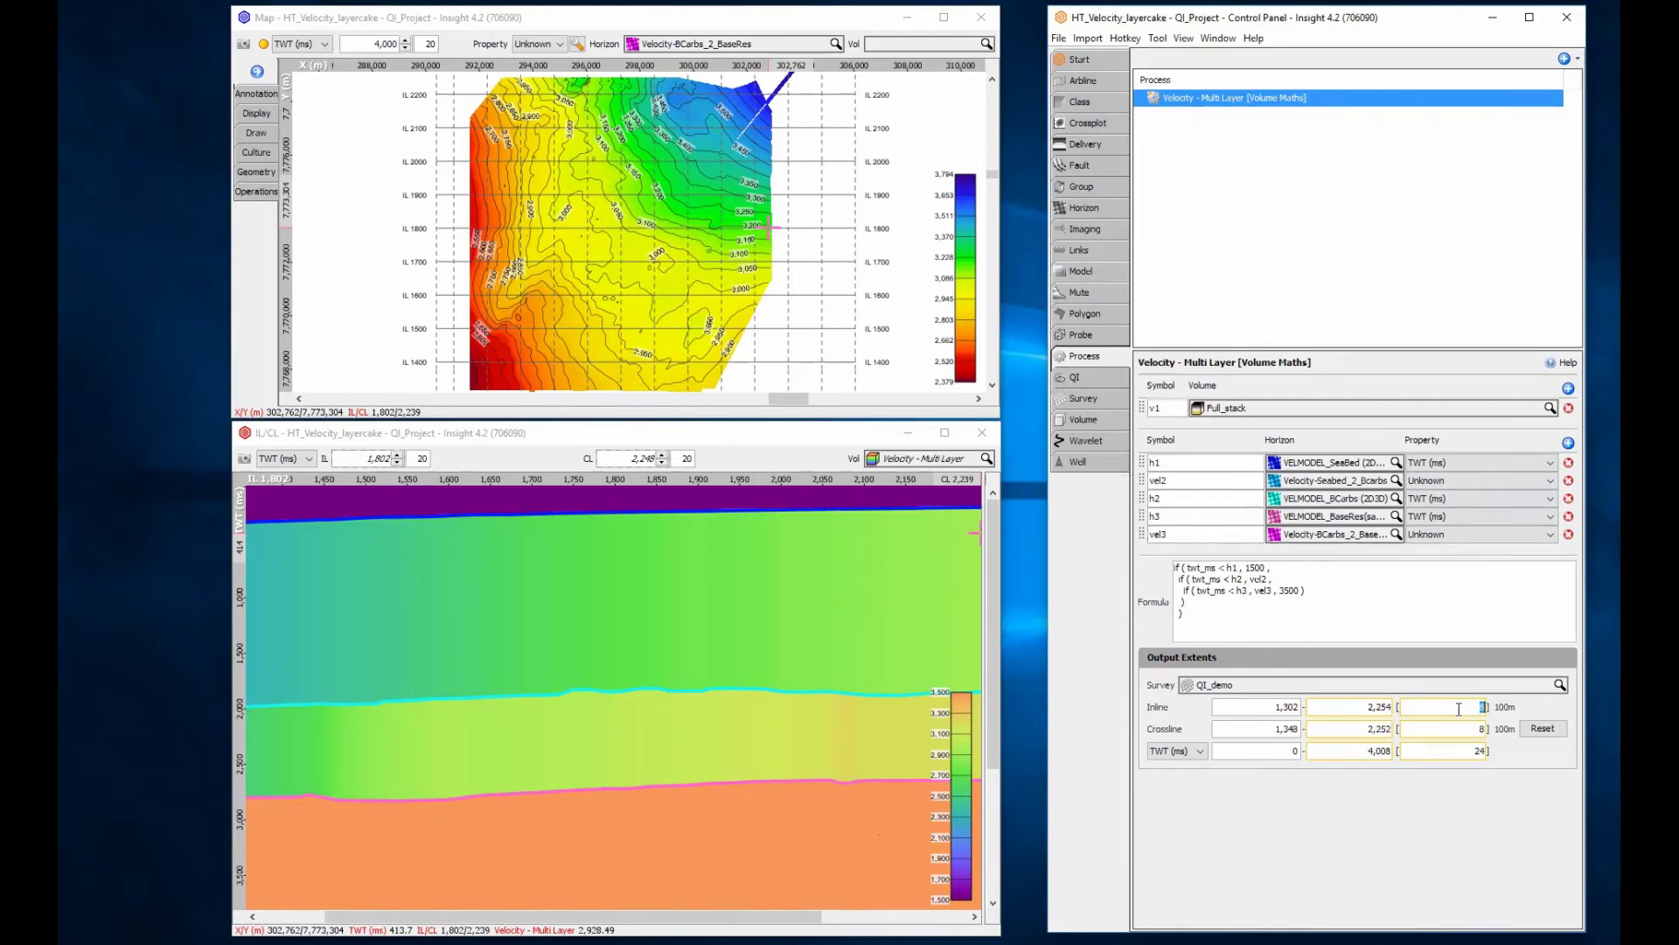
pyautogui.click(1569, 408)
# - Replace the Full_stack input with 2D_Full_Stack_4s8b as volume v1
pyautogui.click(1330, 425)
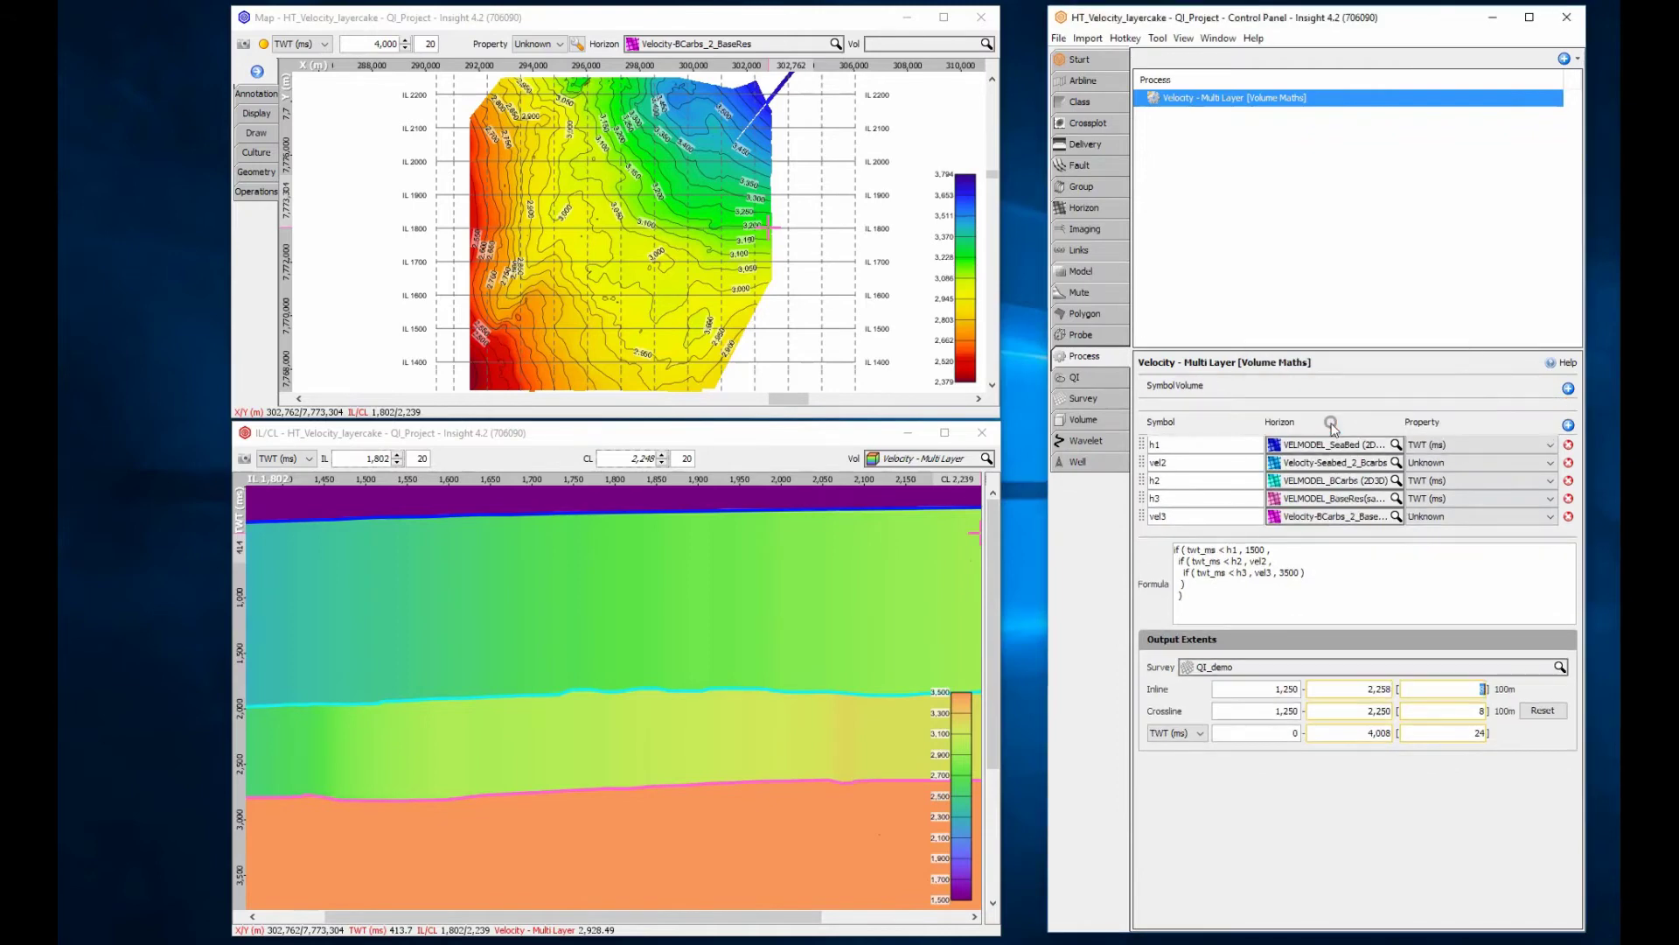
pyautogui.click(1569, 388)
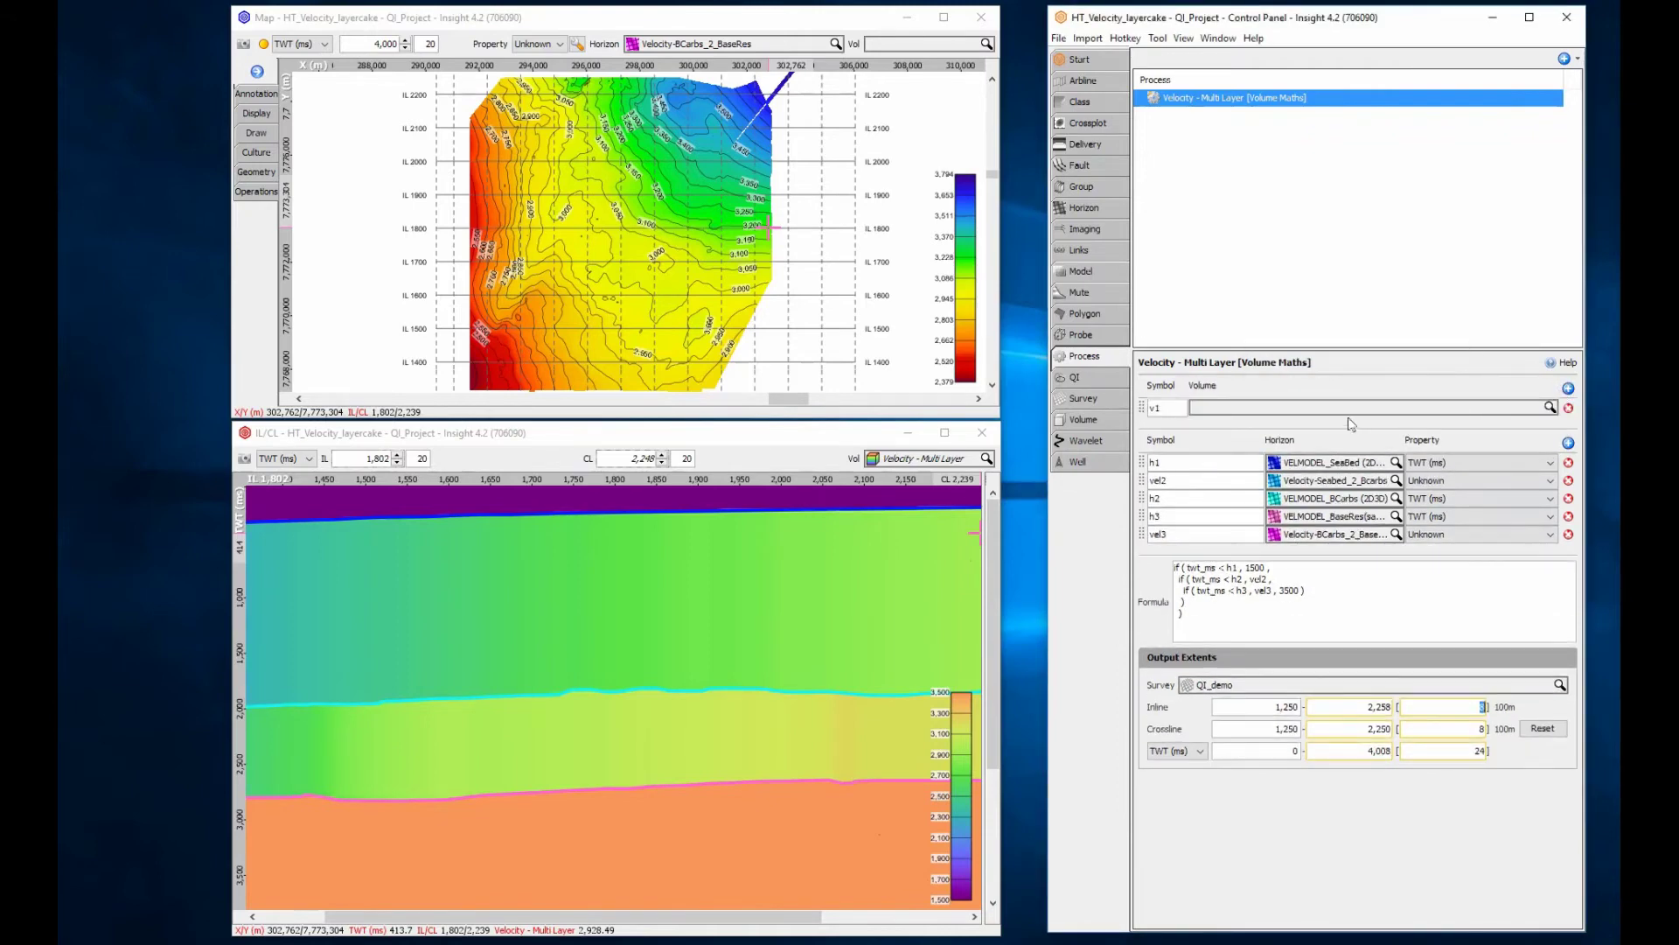
pyautogui.click(1347, 407)
pyautogui.click(1268, 456)
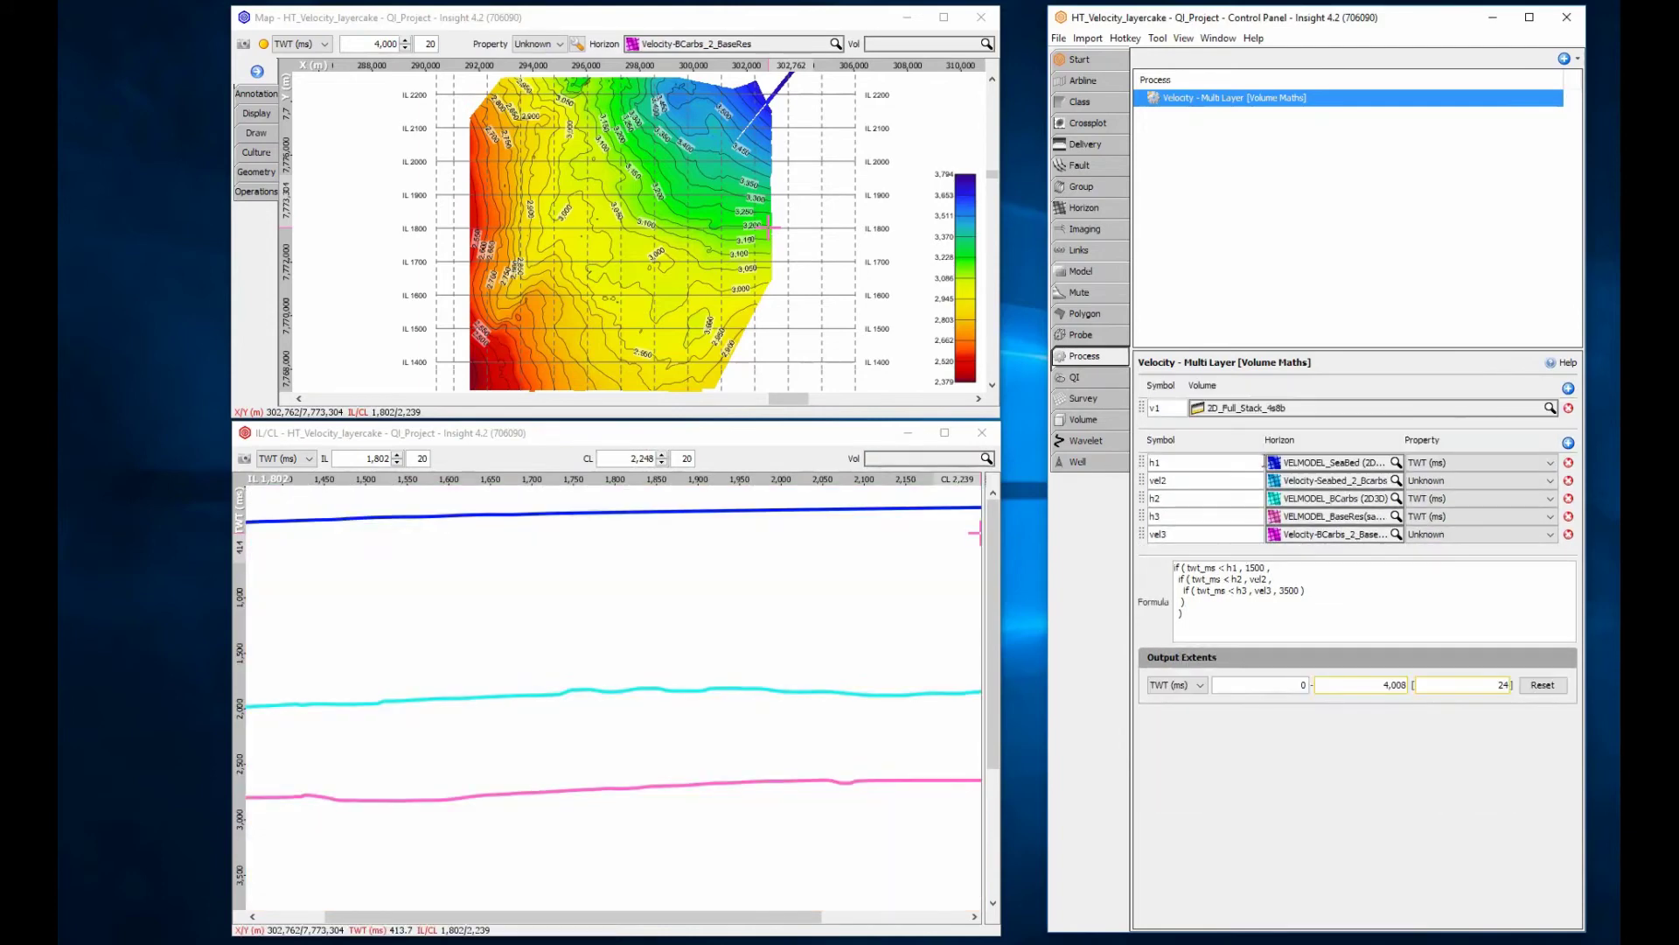
# - Open a new 2D line view displaying the Velocity - Multi Layer volume
pyautogui.click(1183, 37)
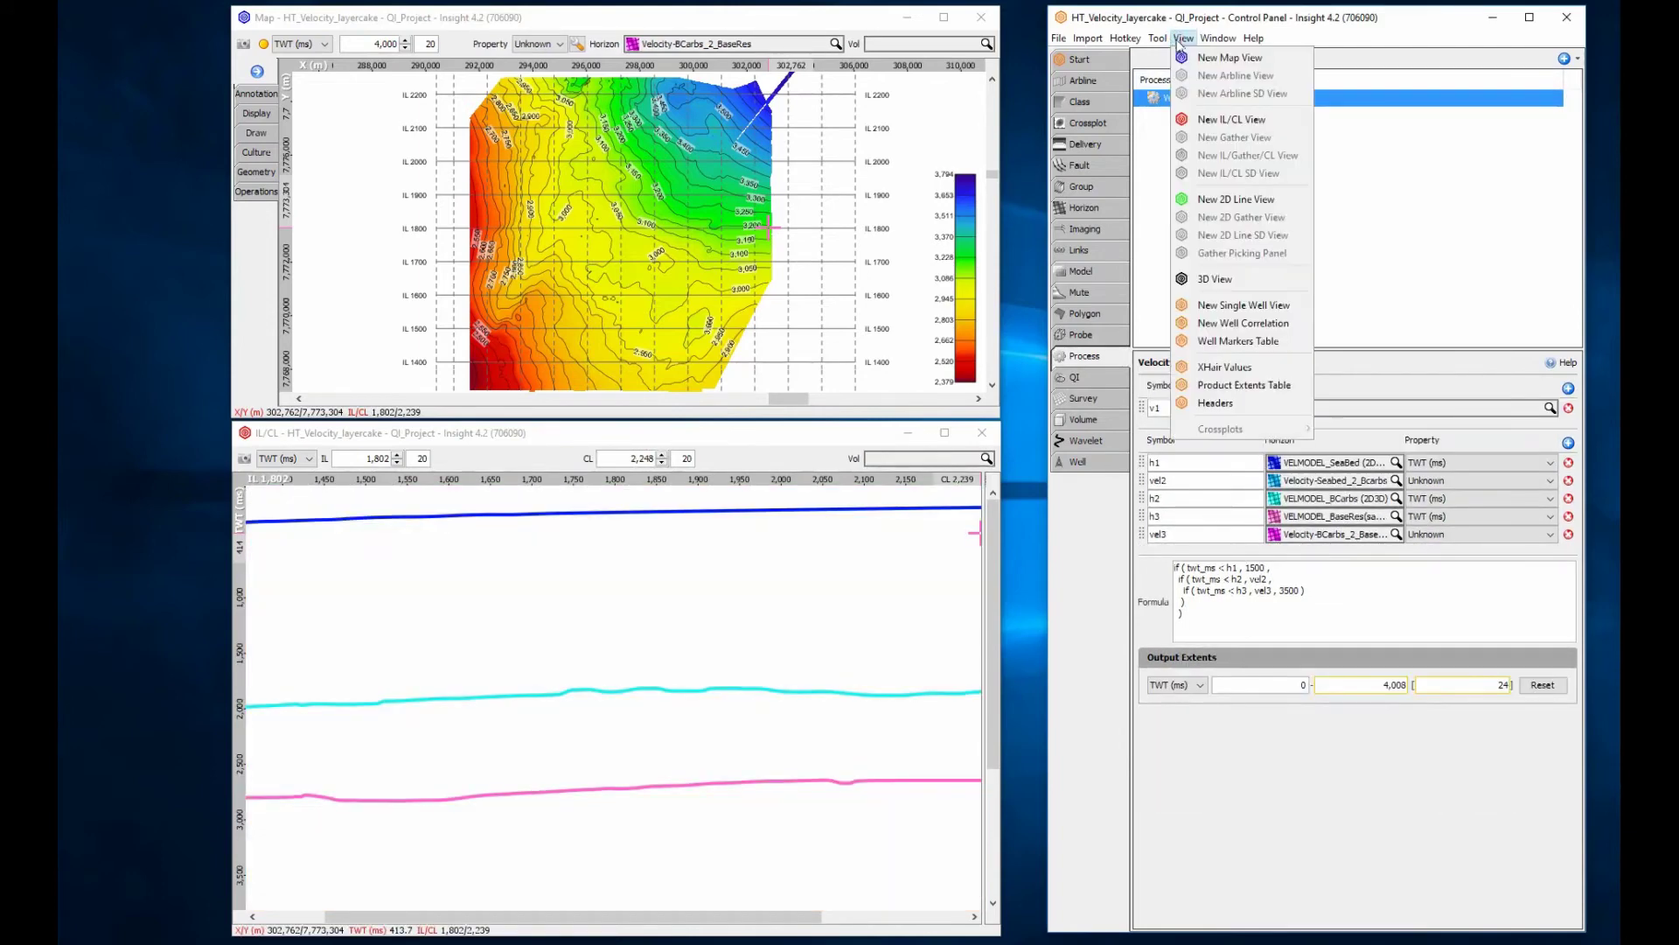
pyautogui.click(1204, 199)
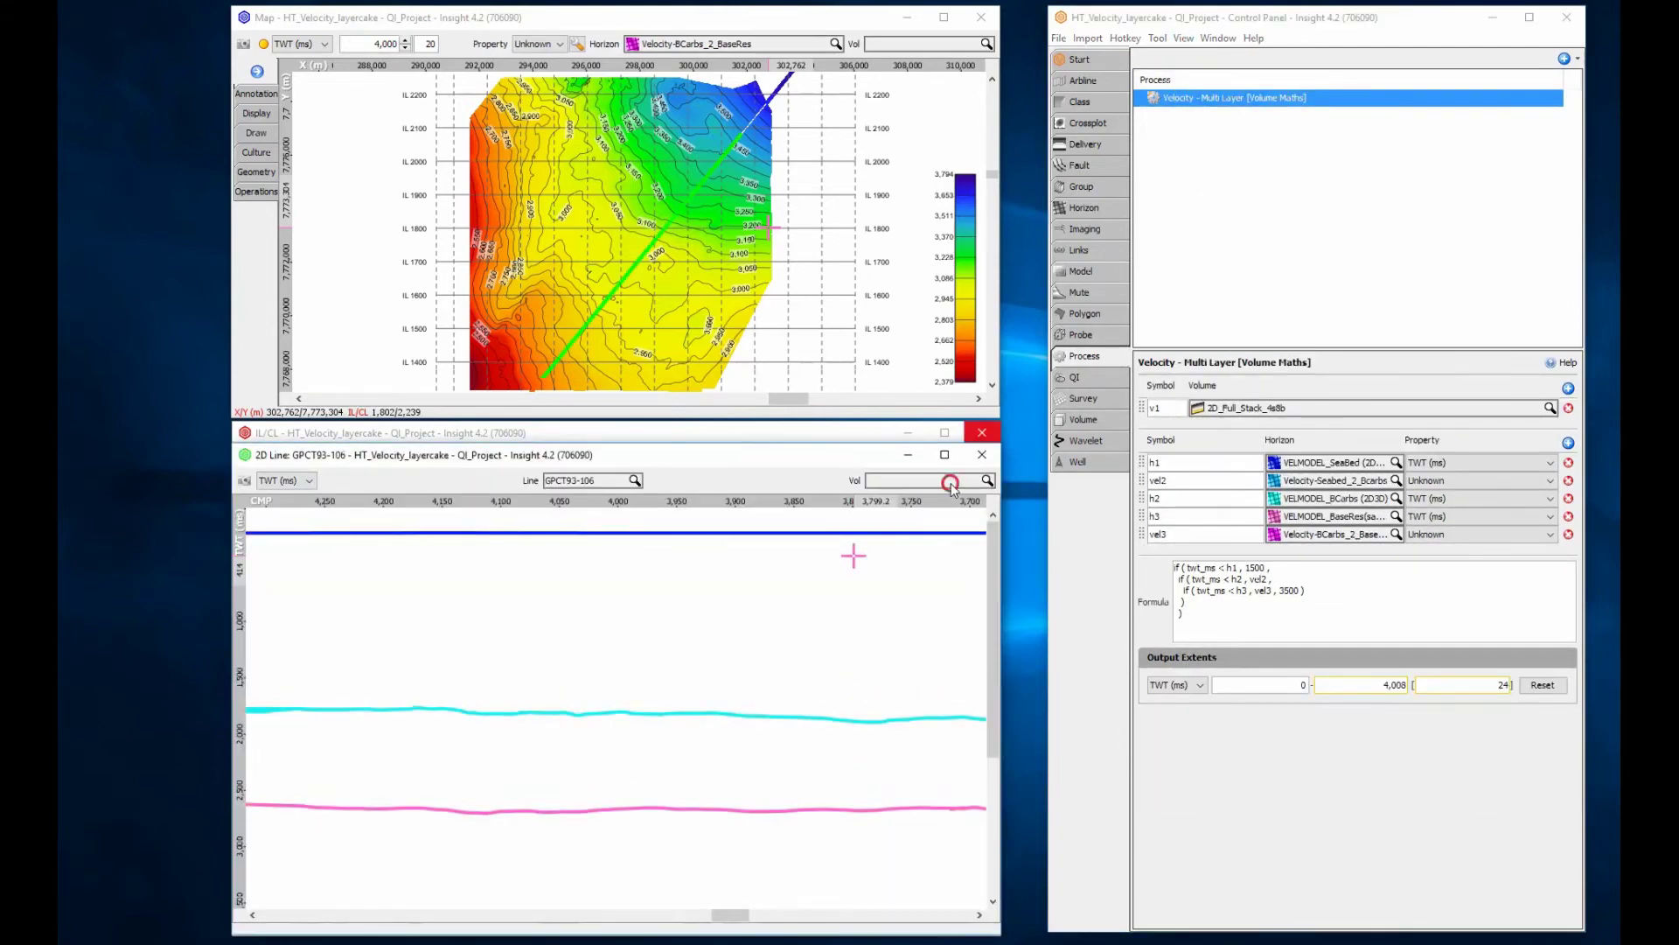
pyautogui.click(948, 480)
pyautogui.click(941, 587)
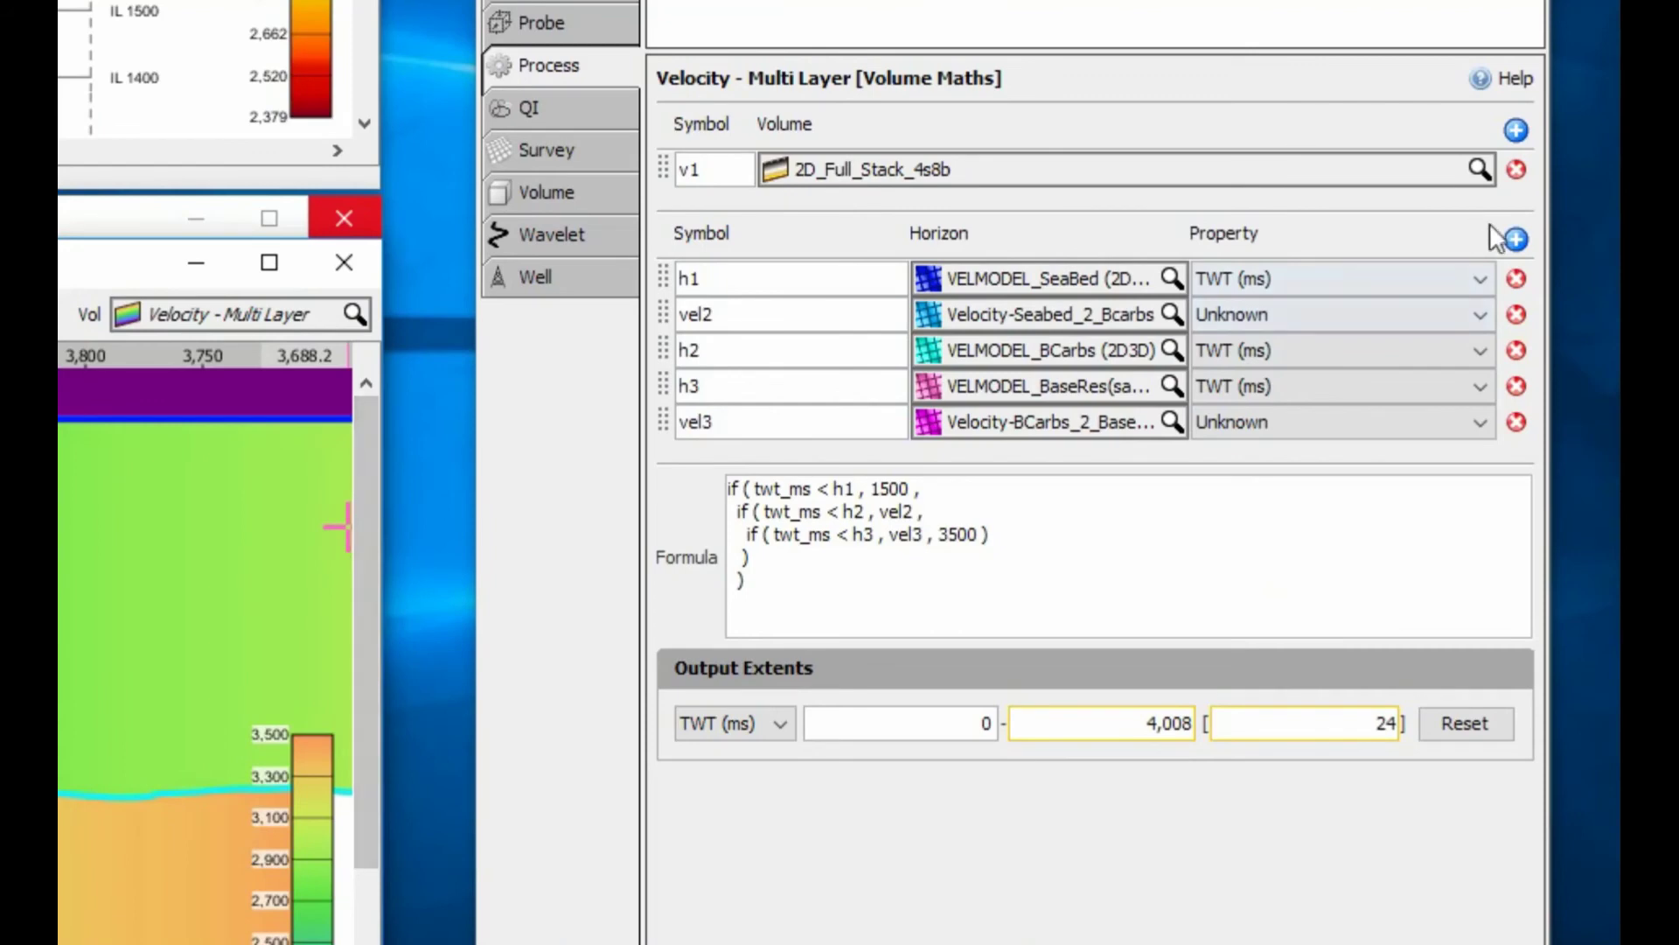
# - Add a horizon input V0_vel2 mapped to V0_Velocity-Seabed_2_Bcarbs
pyautogui.click(1516, 239)
pyautogui.doubleClick(842, 455)
pyautogui.write('V0_vel2')
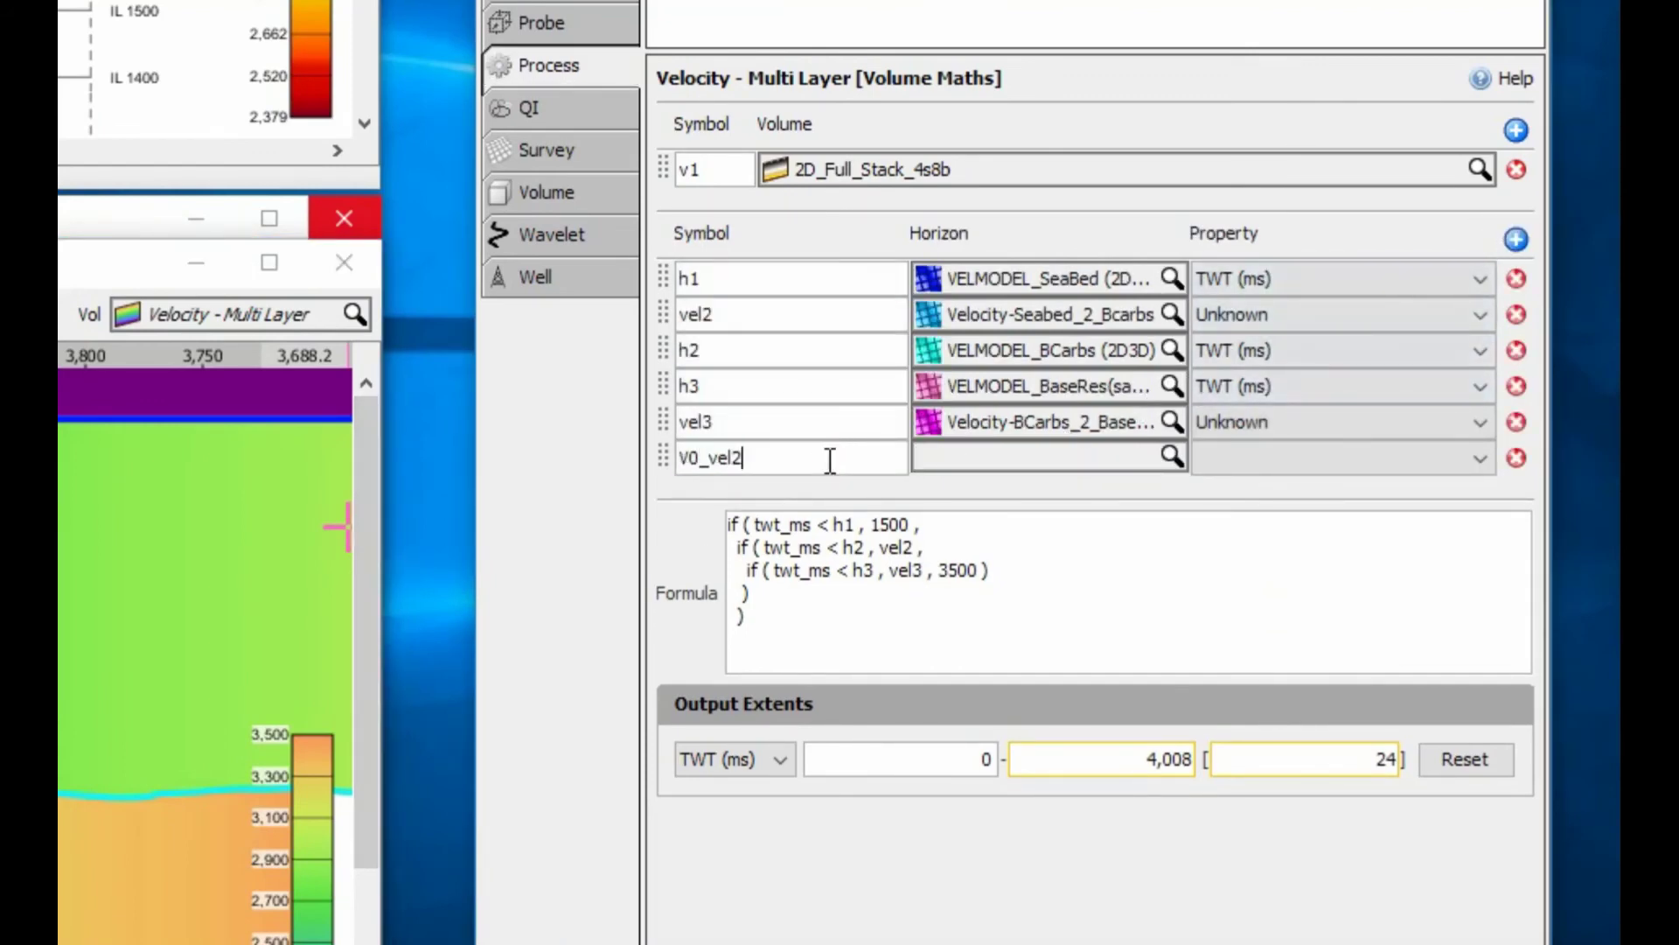
pyautogui.click(937, 453)
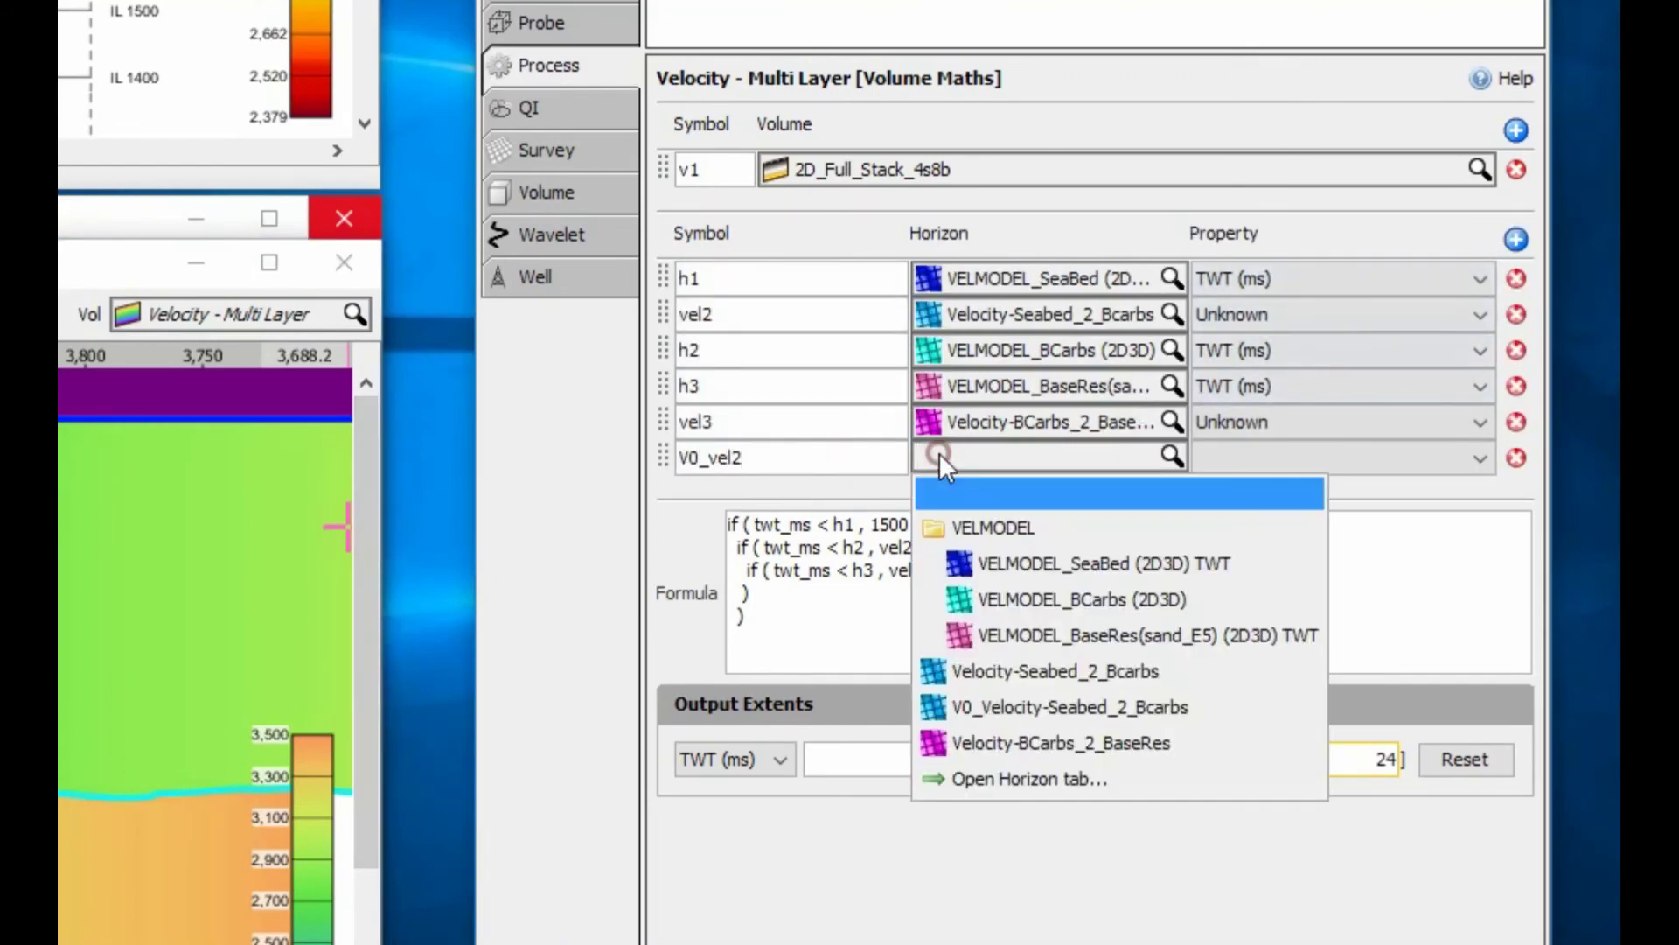
pyautogui.click(1006, 706)
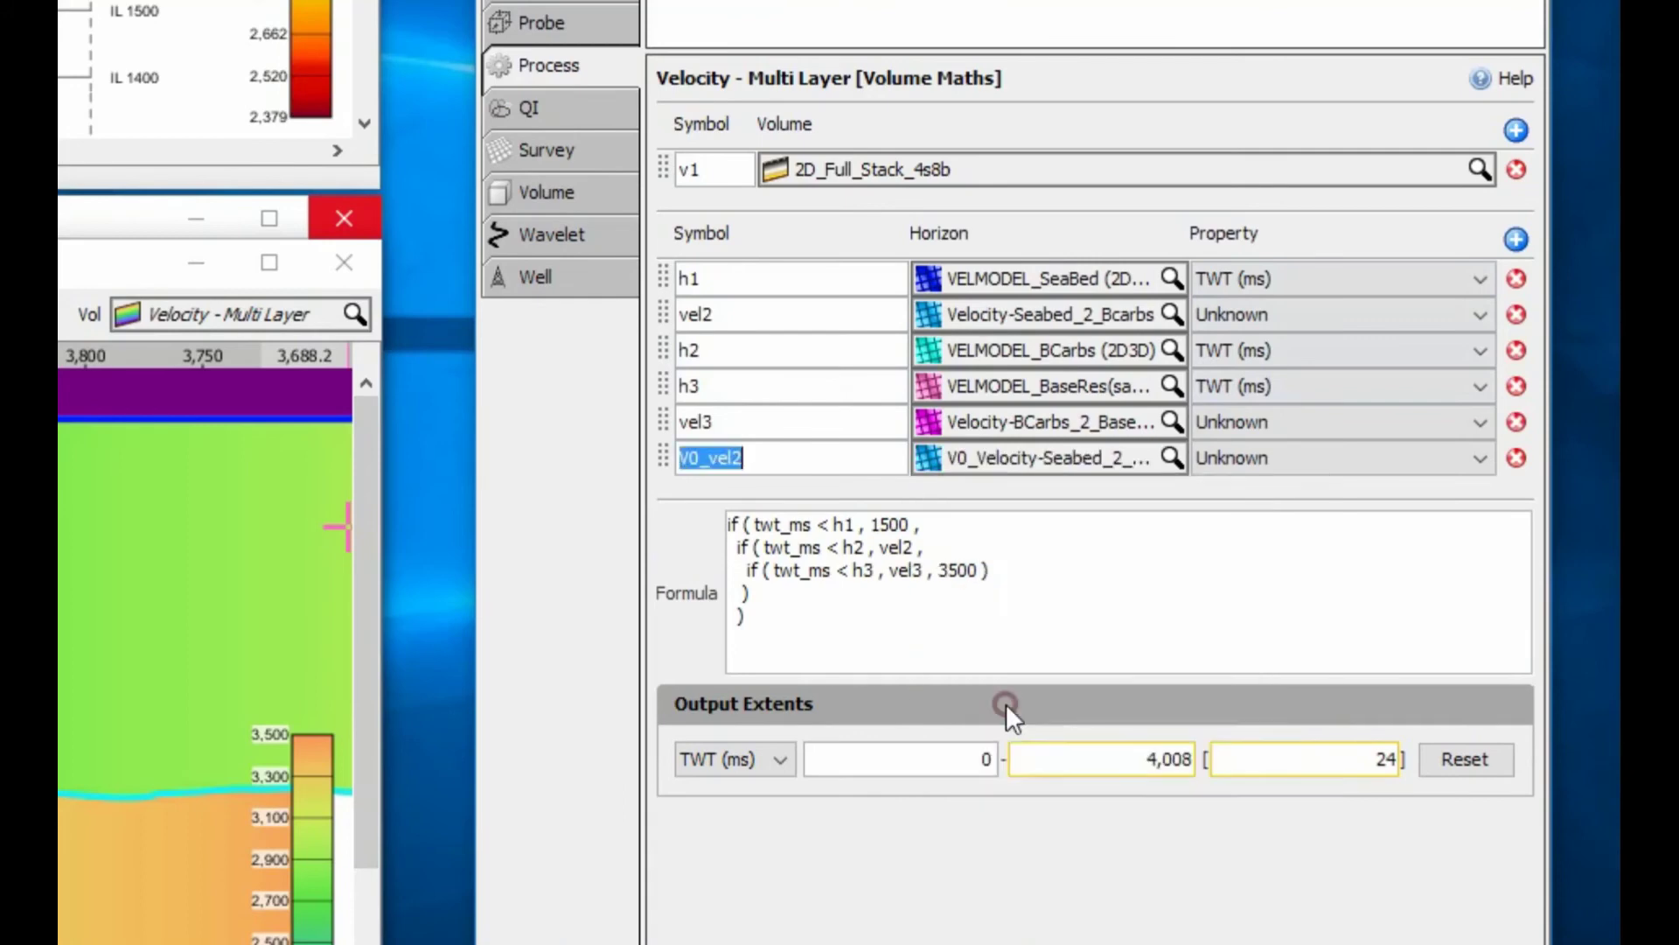
# - Change the second layer's velocity term to V0_vel2 + twt_ms * 0.3
pyautogui.click(878, 549)
pyautogui.write('V0_vel2 ')
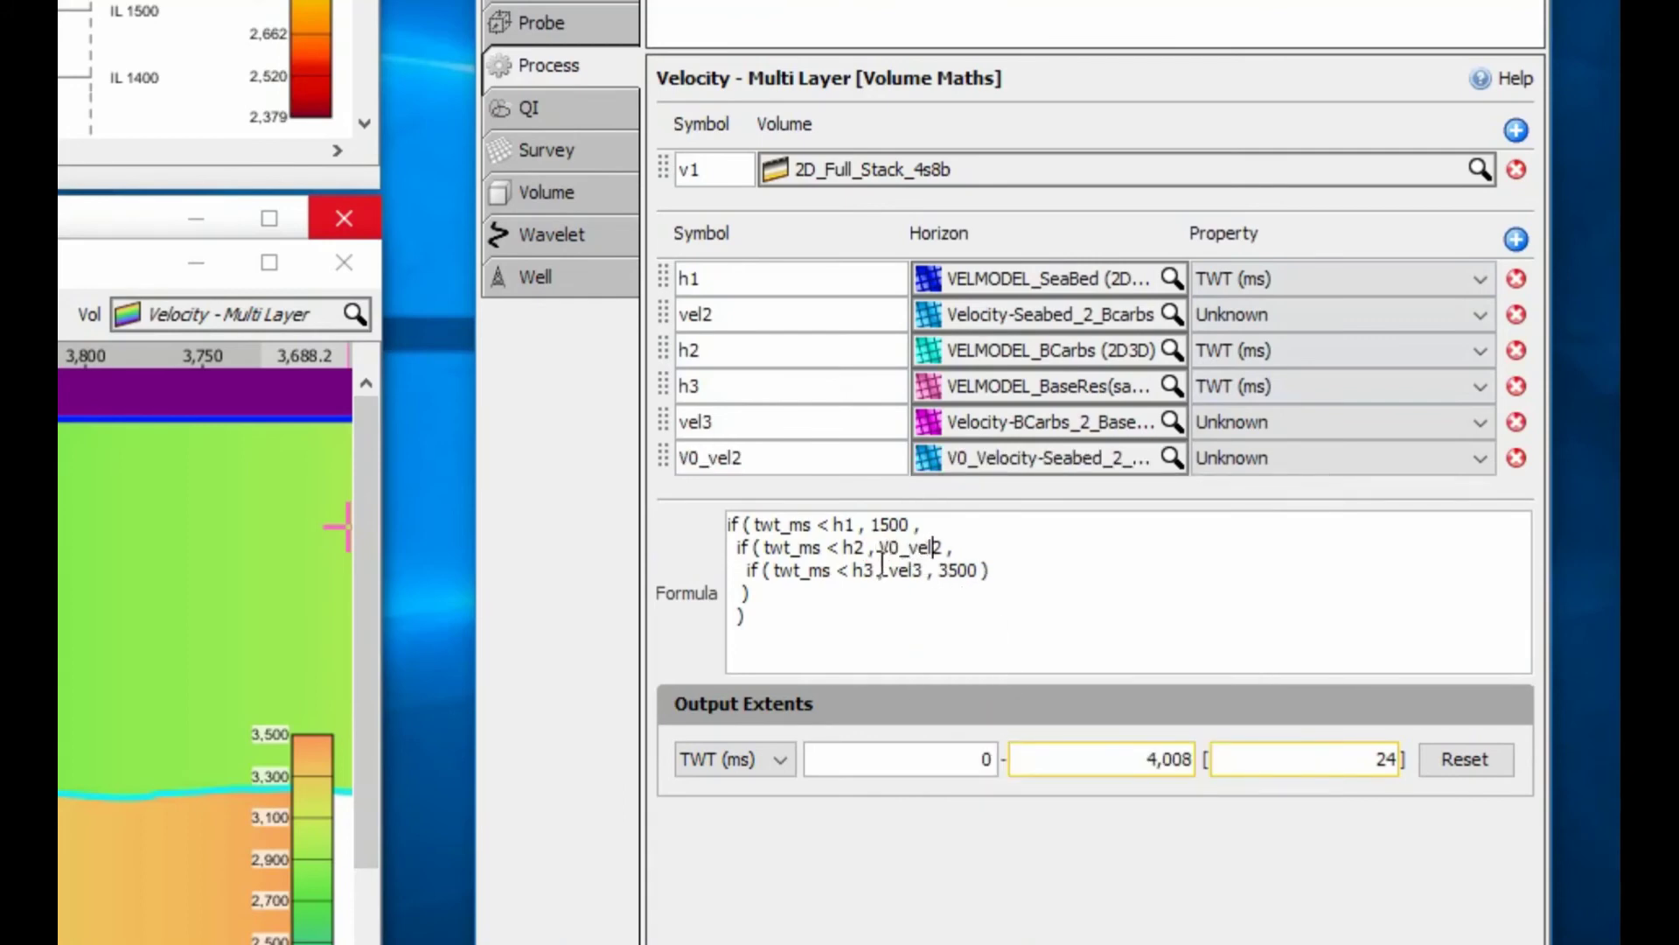
pyautogui.write('+ twt_ms * 0.3')
pyautogui.click(1325, 759)
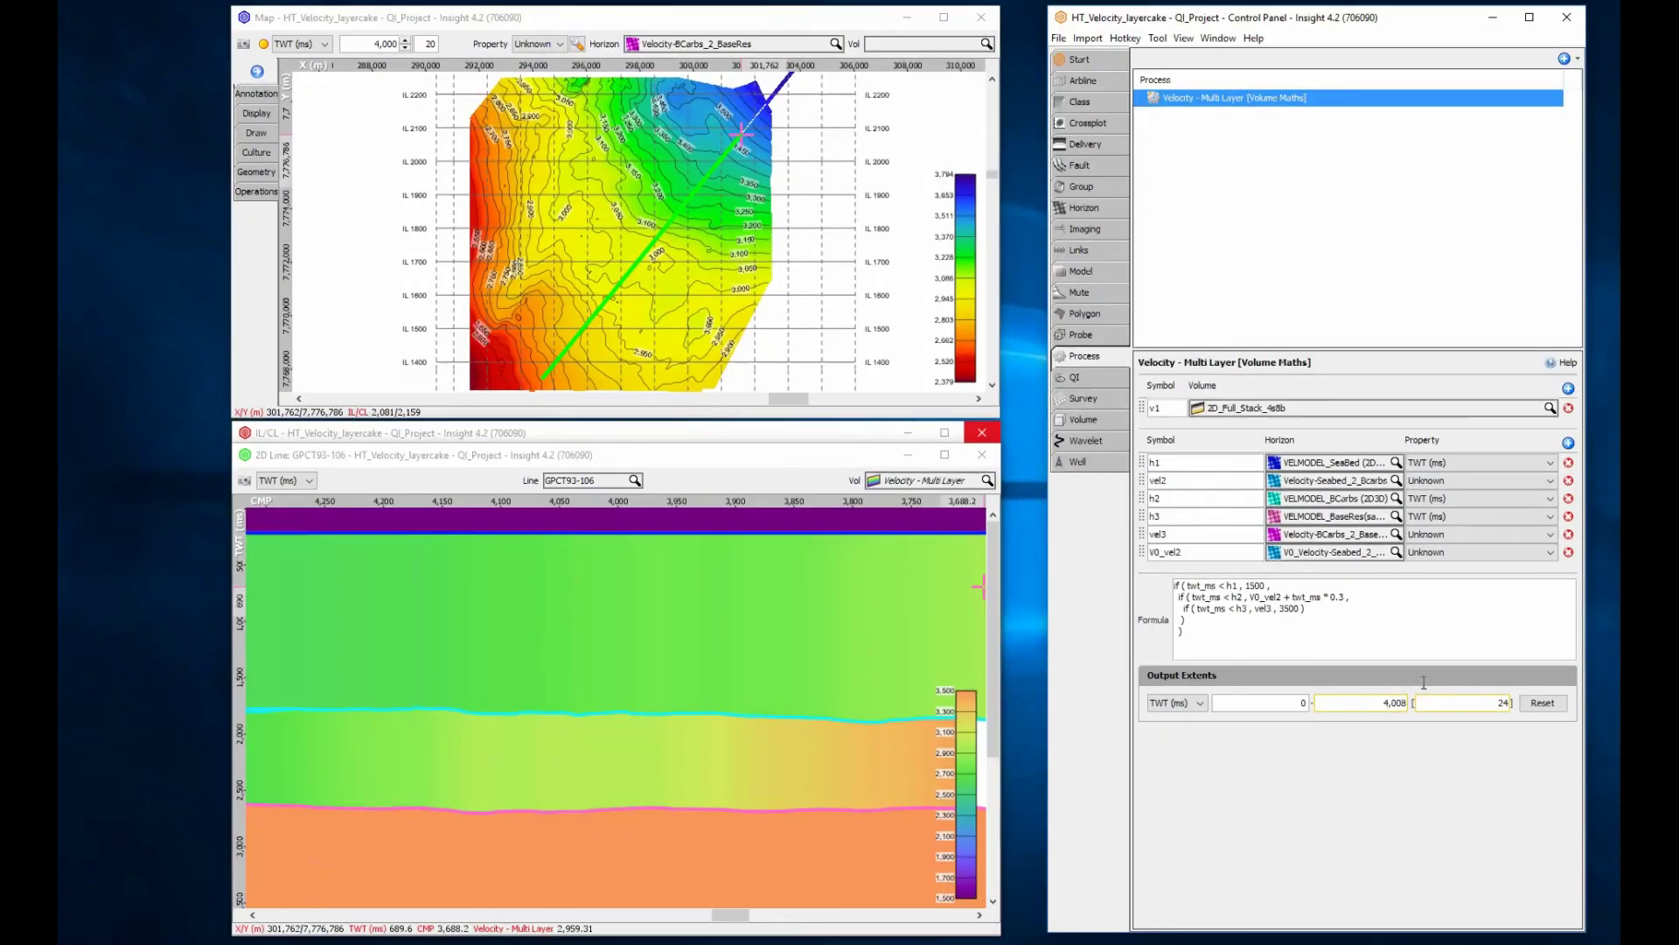